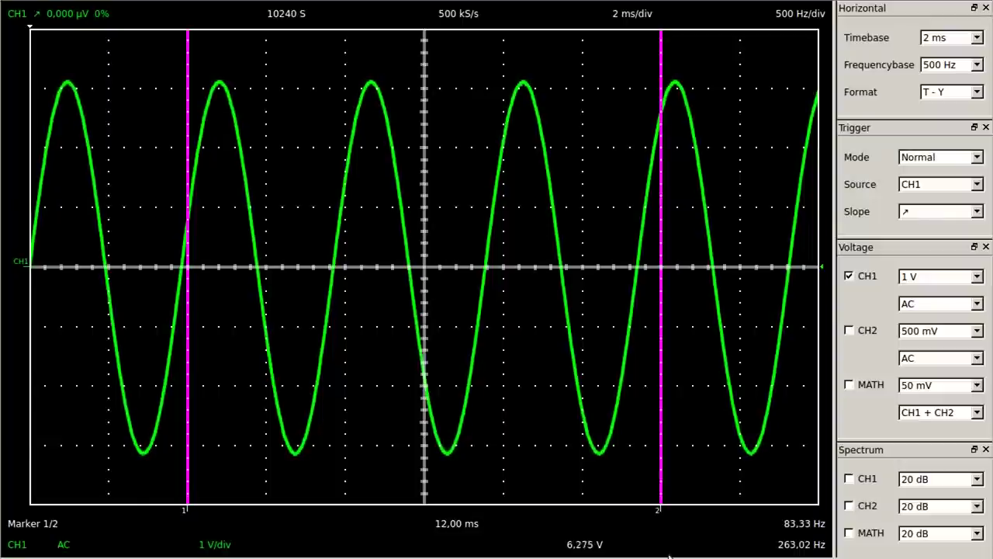
- Place both markers on consecutive rising zero crossings, 3.800 ms apart, reading 263.2 Hz
{"action": "left_click_drag", "start_coordinate": [658, 516], "coordinate": [636, 517]}
{"action": "left_click_drag", "start_coordinate": [186, 522], "coordinate": [488, 534]}
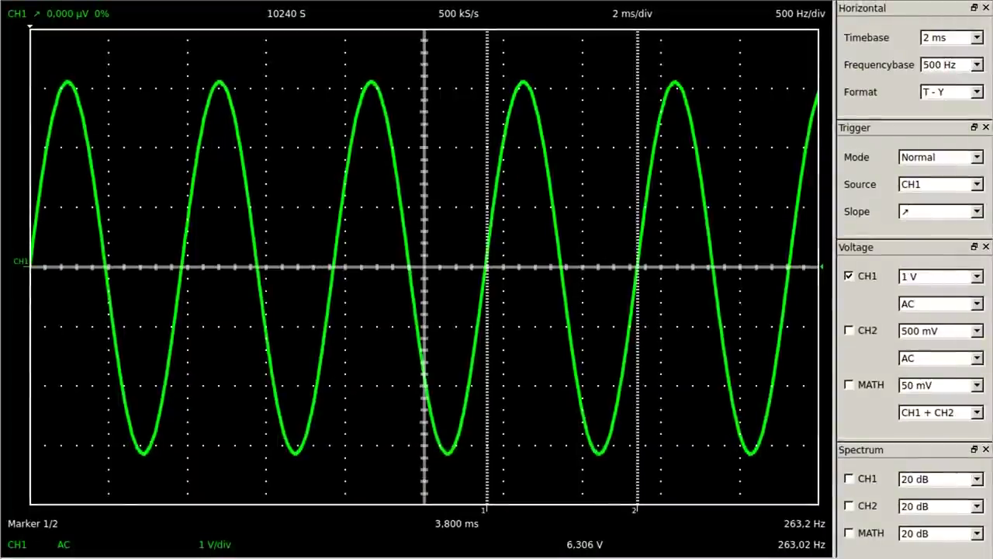
- Switch the Horizontal timebase to 400 µs/div at 2.5 MS/s
{"action": "left_click", "coordinate": [977, 38]}
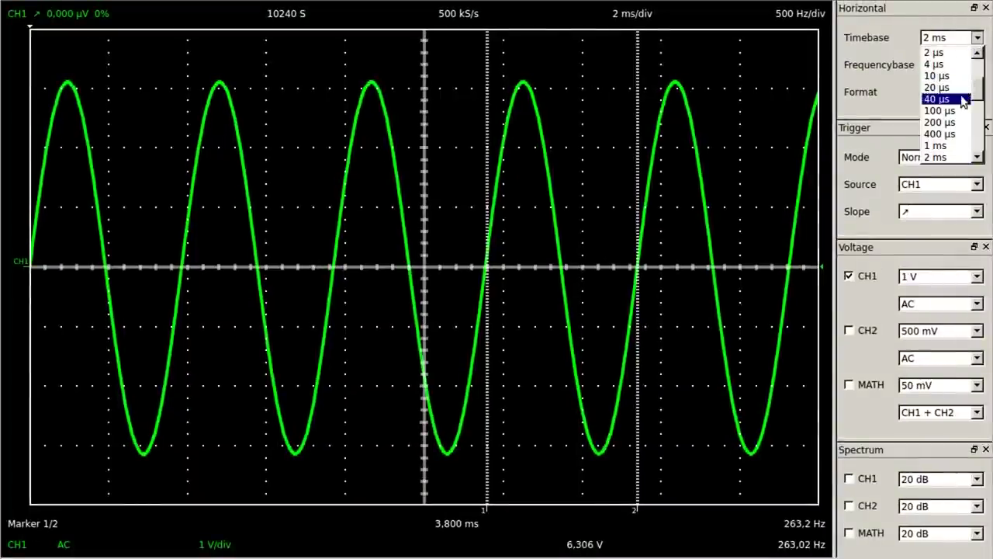
{"action": "left_click", "coordinate": [948, 135]}
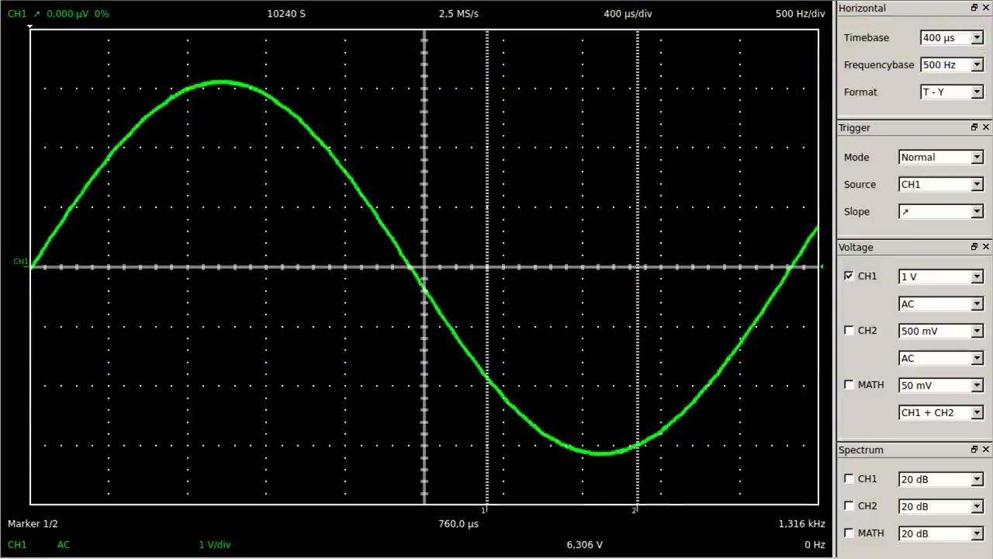
{"action": "left_click", "coordinate": [977, 278]}
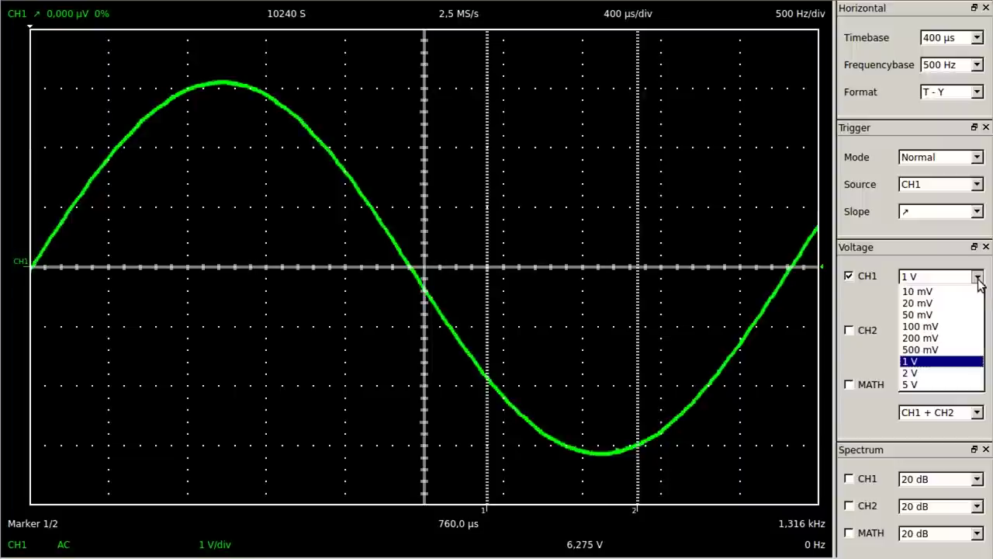
{"action": "left_click", "coordinate": [945, 384]}
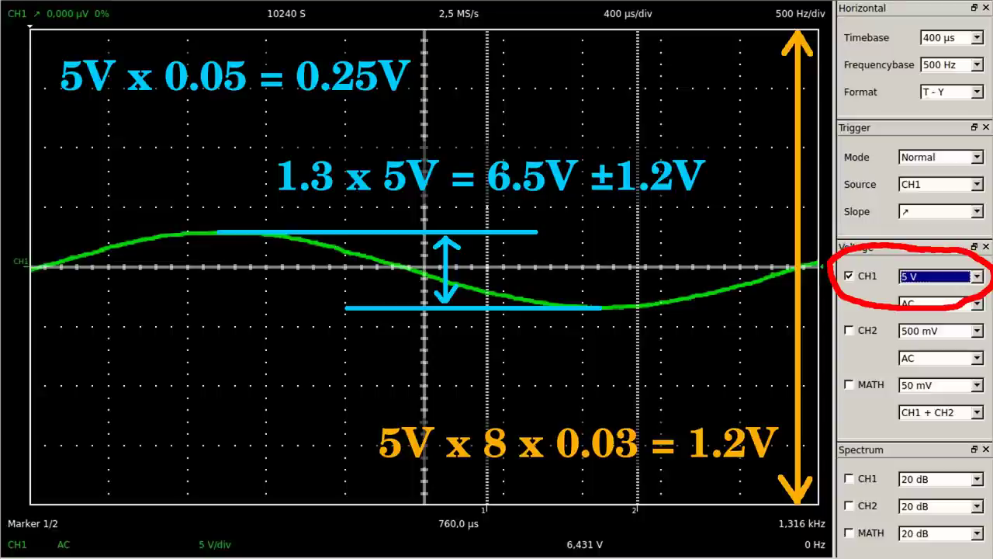
{"action": "left_click", "coordinate": [977, 277]}
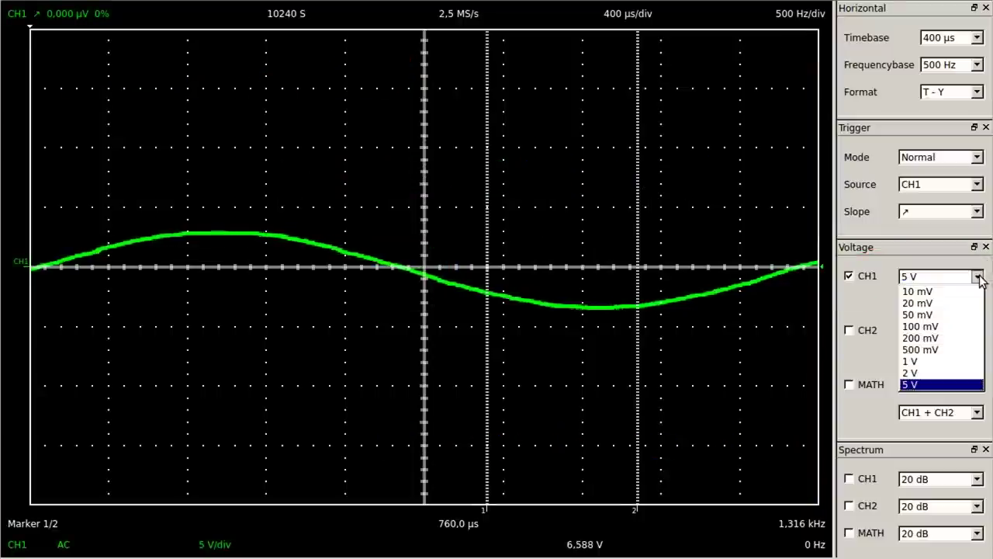
{"action": "left_click", "coordinate": [964, 350]}
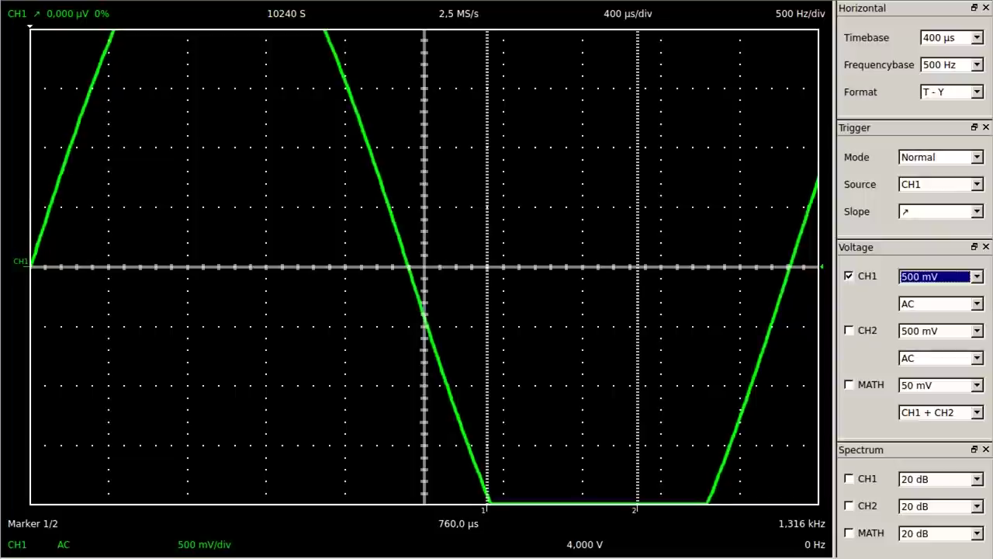
{"action": "left_click", "coordinate": [978, 277]}
{"action": "left_click", "coordinate": [960, 362]}
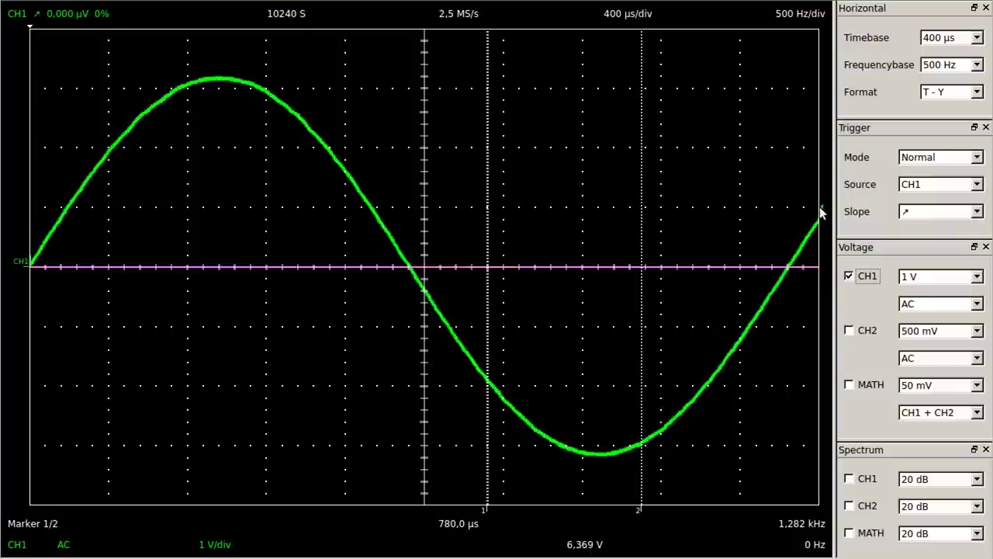
- Sweep the CH1 trigger level through 1 V, 2 V, 0, -1 V and -2 V, finishing at 2.00 V
{"action": "left_click_drag", "start_coordinate": [821, 267], "coordinate": [821, 208]}
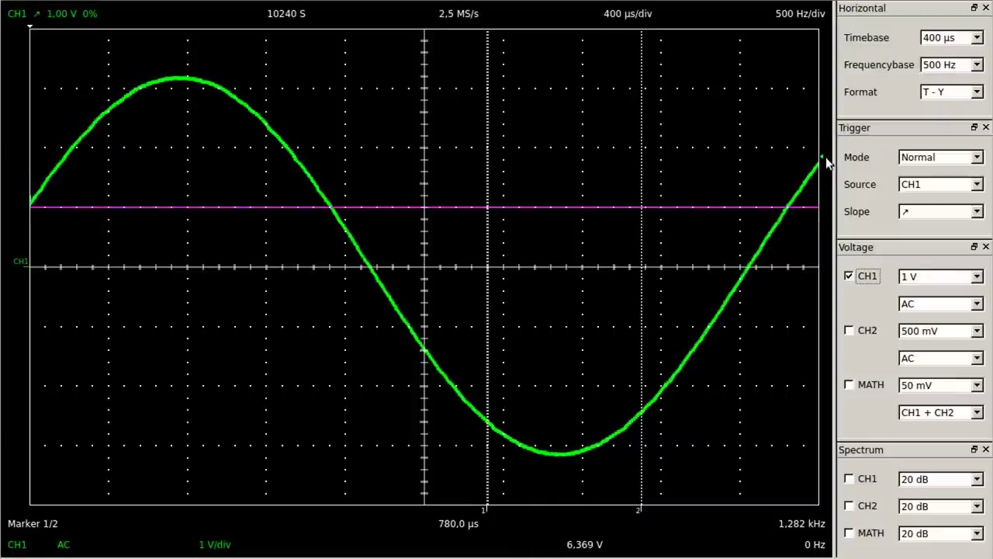
{"action": "left_click_drag", "start_coordinate": [827, 158], "coordinate": [826, 150]}
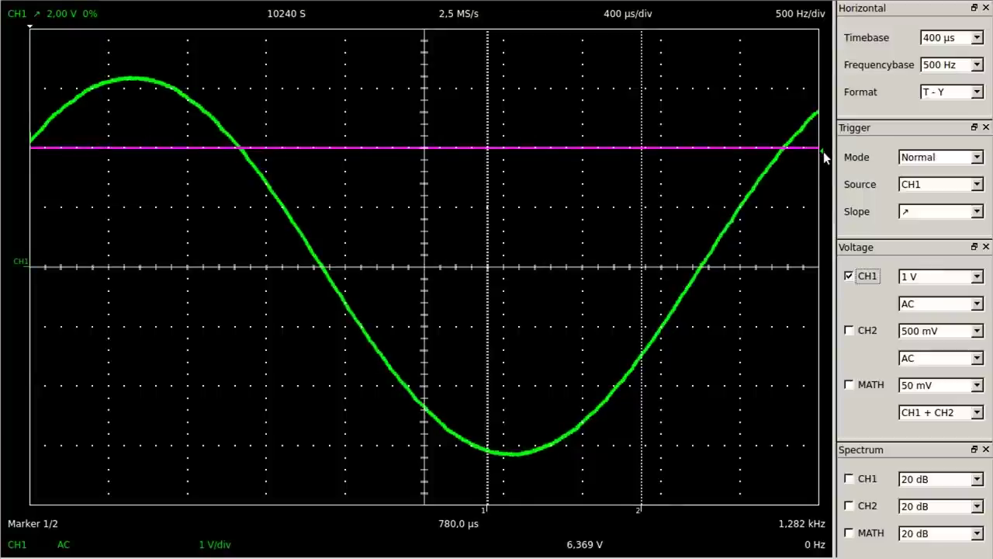
{"action": "left_click_drag", "start_coordinate": [825, 272], "coordinate": [829, 275]}
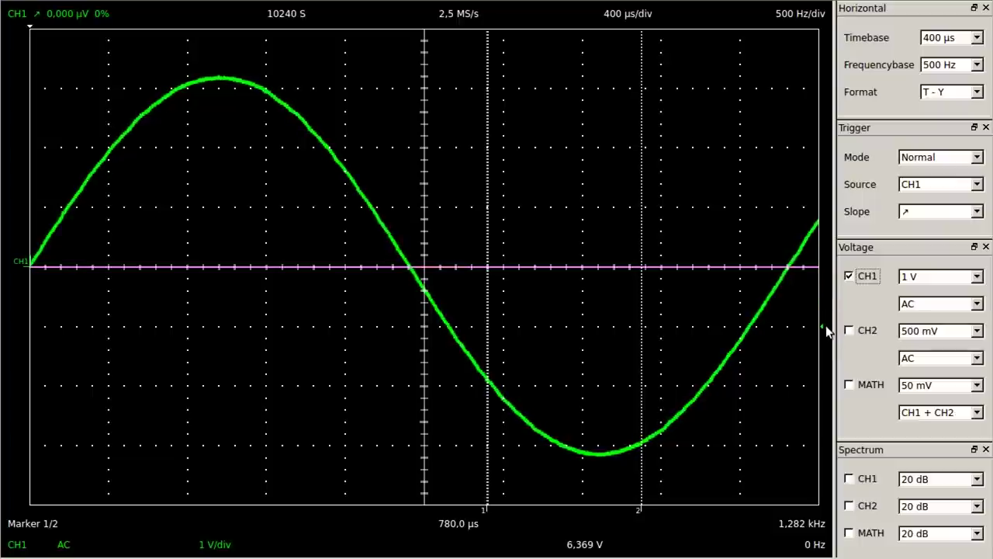
{"action": "left_click", "coordinate": [826, 326]}
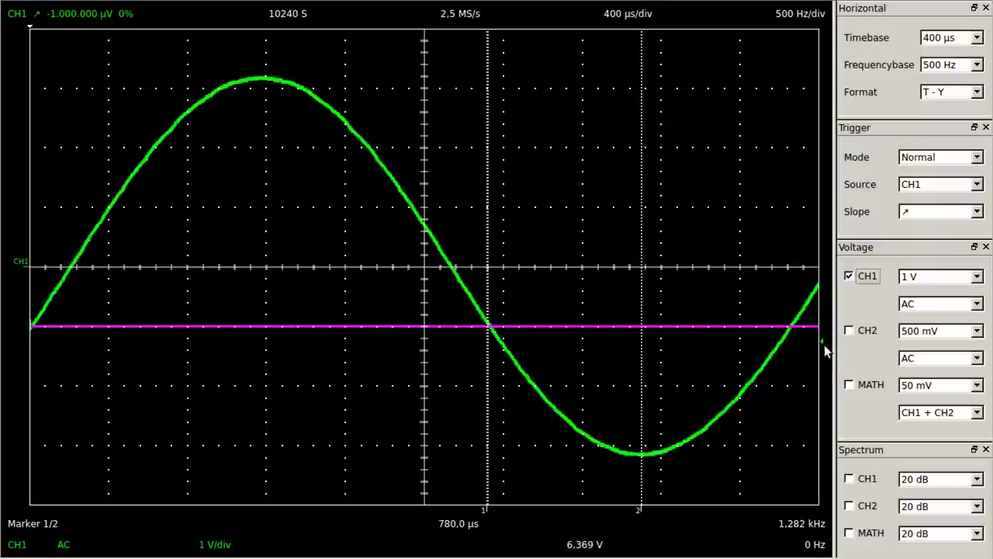
{"action": "left_click", "coordinate": [825, 383]}
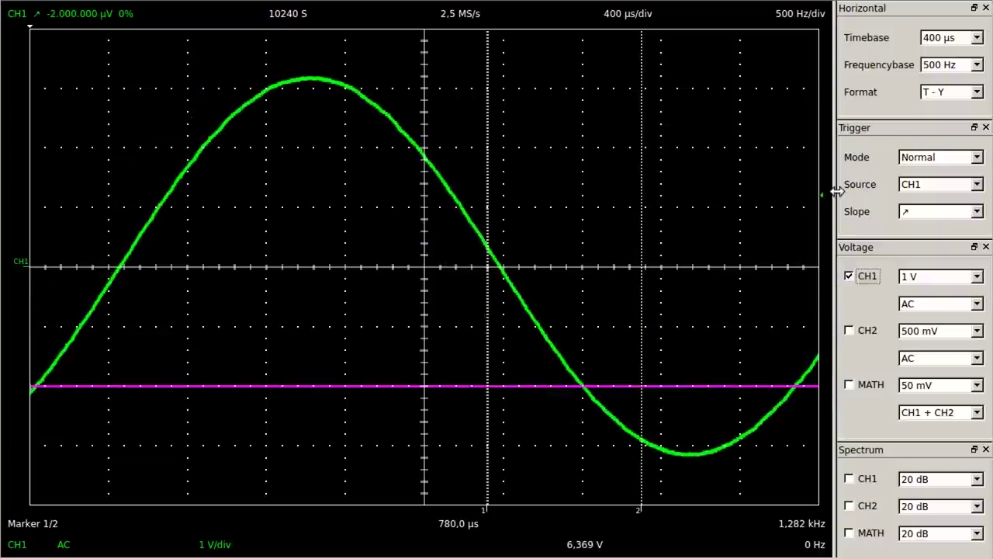
{"action": "left_click", "coordinate": [828, 72]}
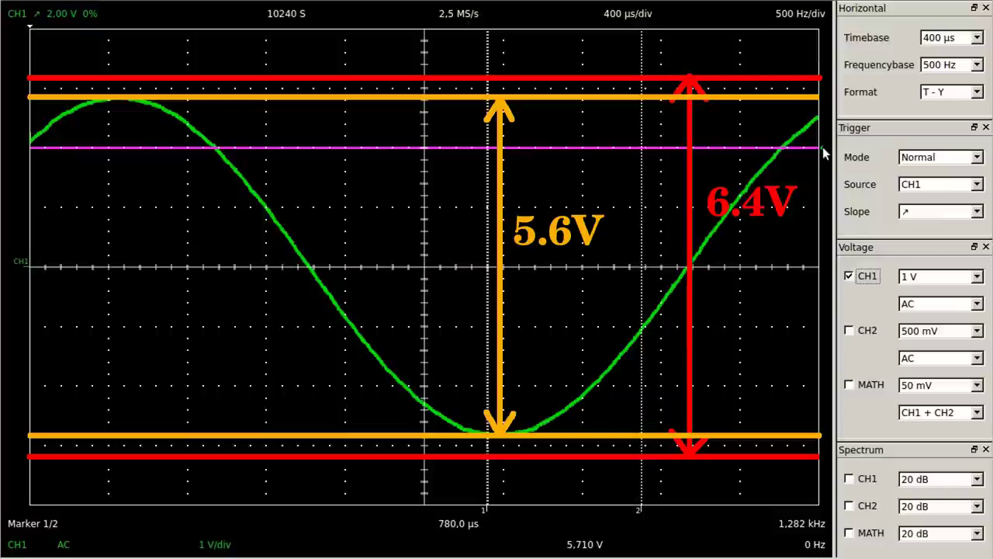
{"action": "left_click", "coordinate": [929, 159]}
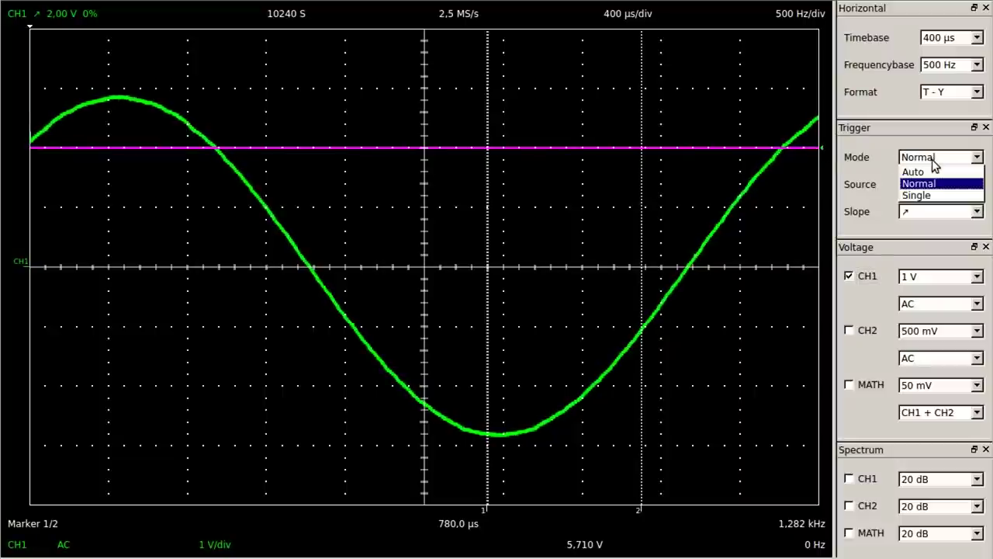
{"action": "left_click", "coordinate": [934, 170]}
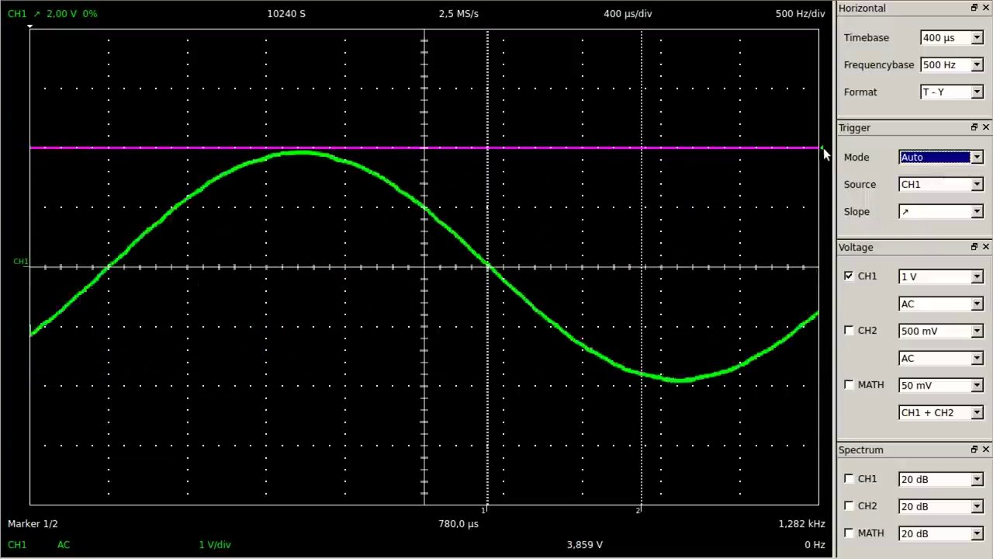
- Return the CH1 trigger level to the 0 V centre line
{"action": "left_click", "coordinate": [829, 274]}
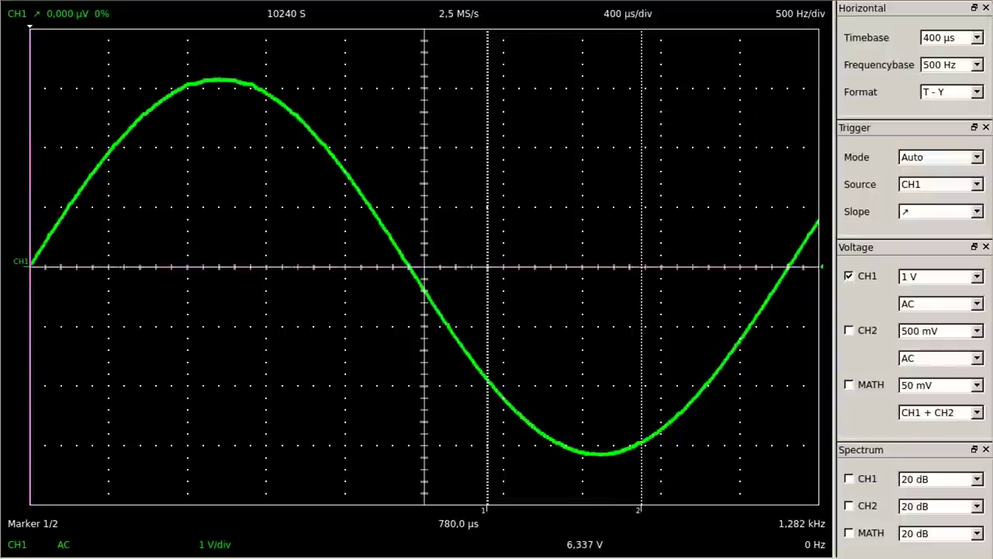
- Set the trigger slope to the rising edge after briefly trying falling
{"action": "left_click", "coordinate": [978, 213]}
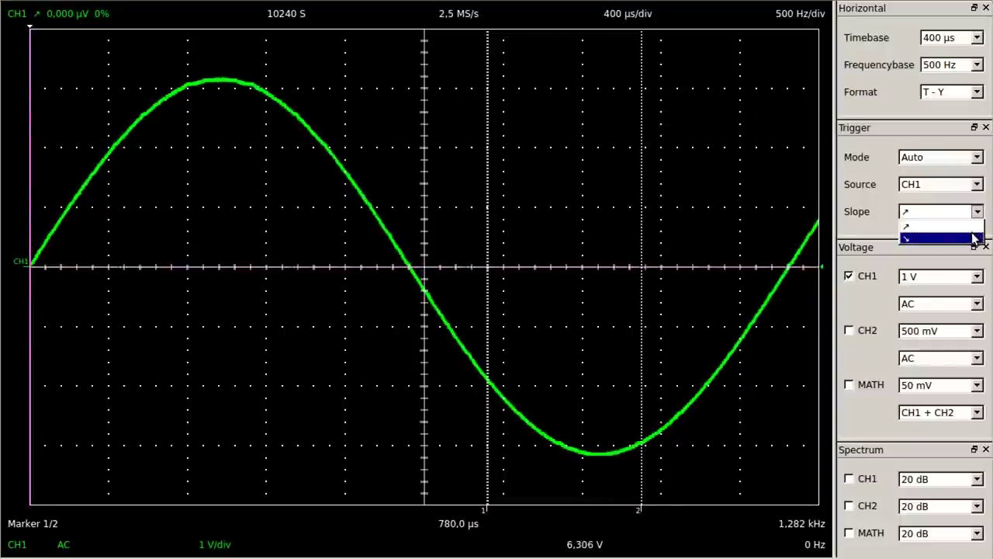
{"action": "left_click", "coordinate": [975, 238]}
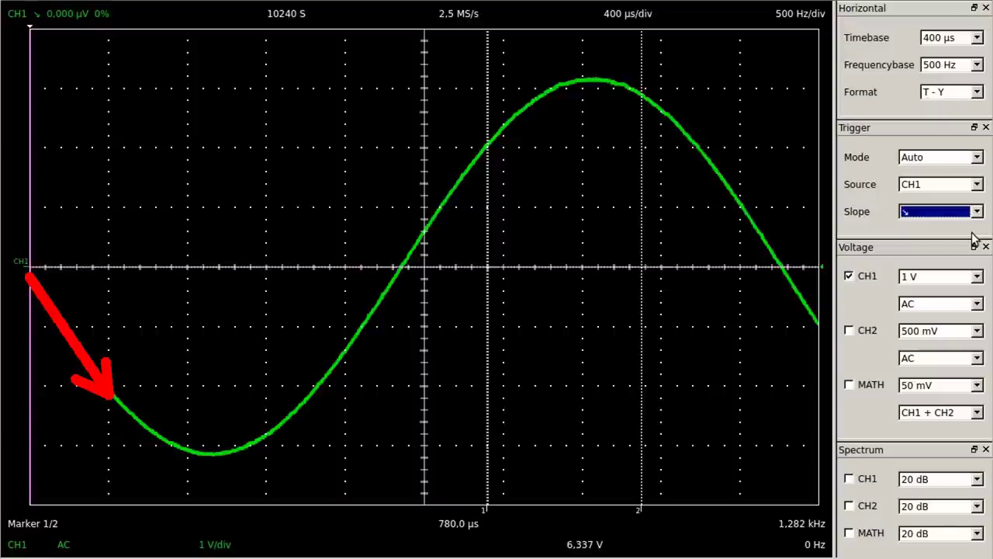
{"action": "left_click", "coordinate": [976, 214]}
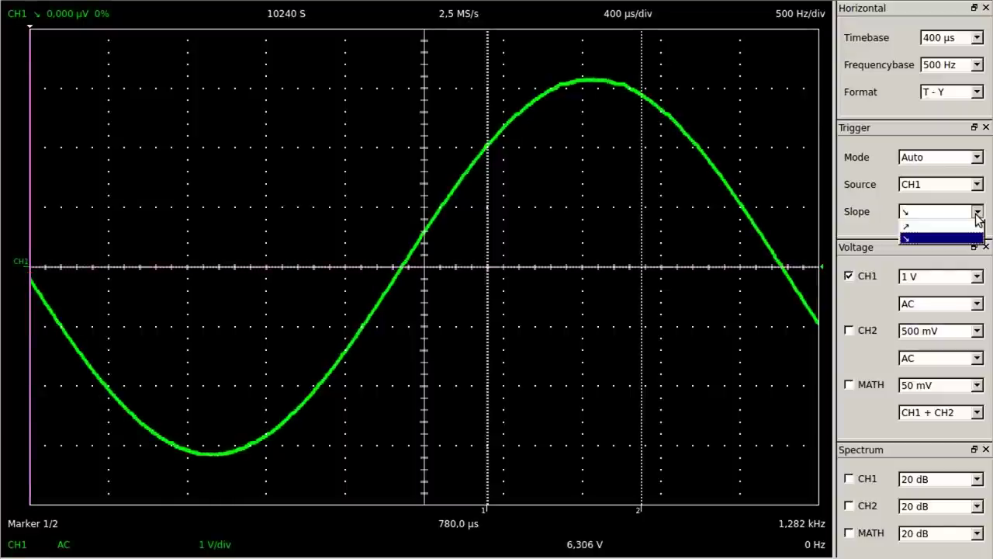
{"action": "left_click", "coordinate": [975, 227]}
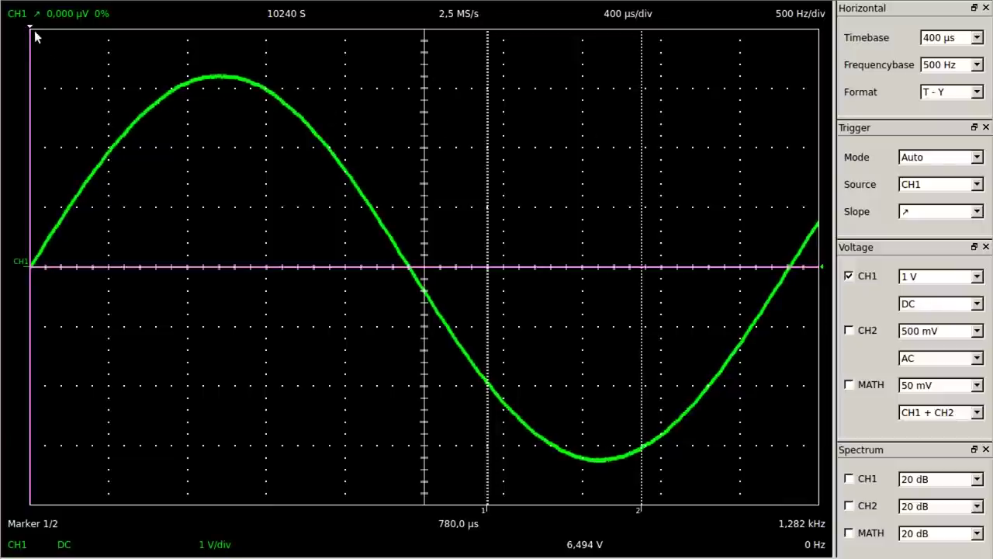
- Move the trigger-position marker to about 40% across the screen
{"action": "mouse_move", "coordinate": [31, 27]}
{"action": "left_mouse_down"}
{"action": "mouse_move", "coordinate": [286, 56]}
{"action": "mouse_move", "coordinate": [345, 49]}
{"action": "left_mouse_up"}
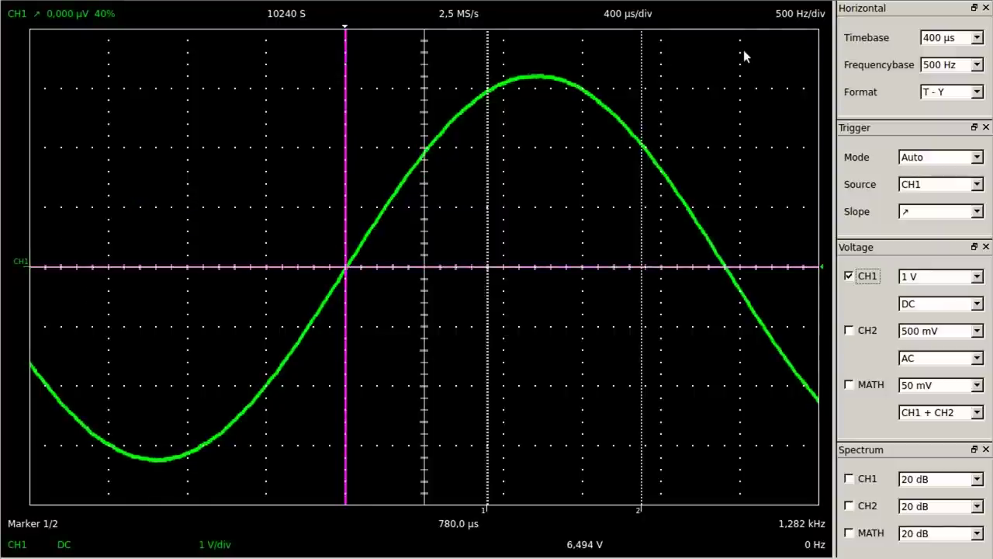
- Change the timebase to 200 µs/div at 5 MS/s
{"action": "left_click", "coordinate": [954, 45]}
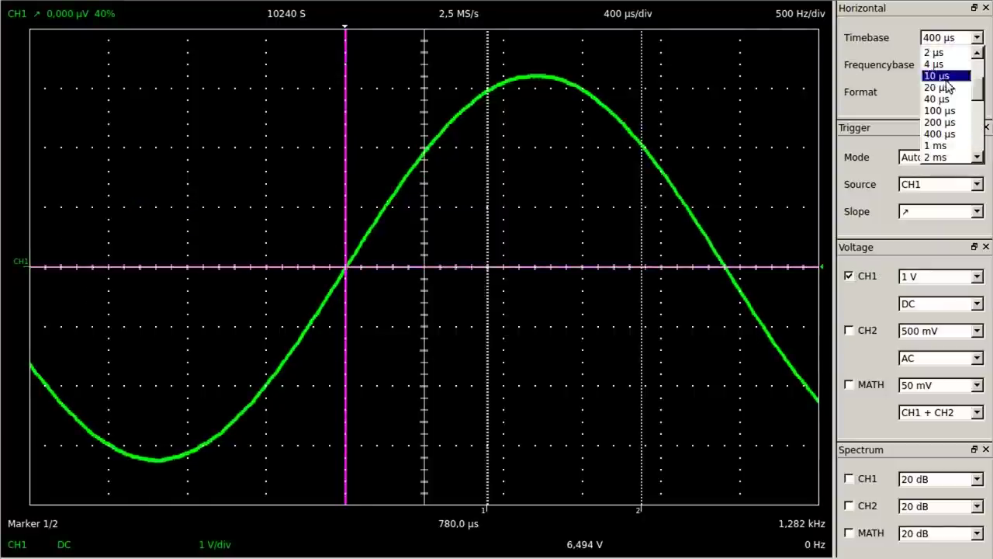
{"action": "left_click", "coordinate": [956, 129]}
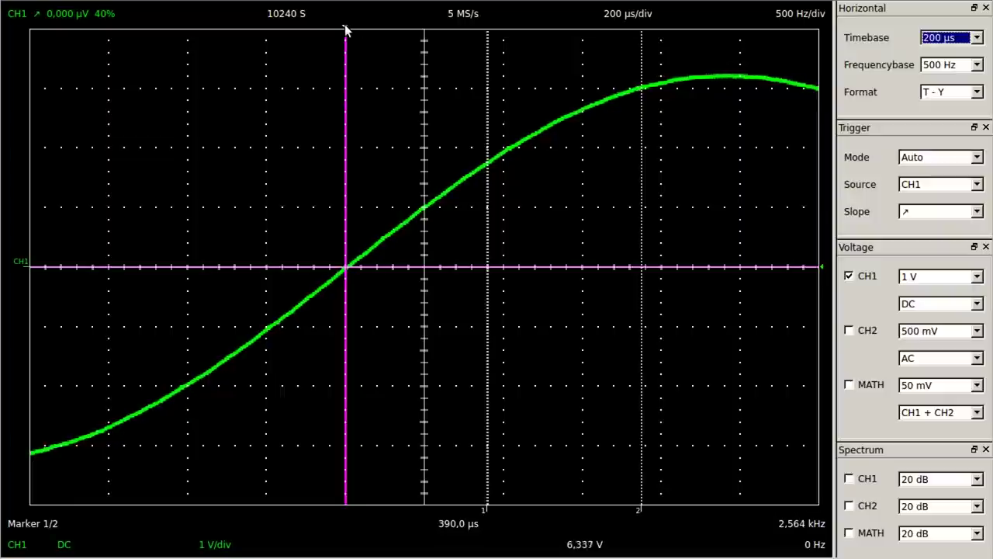
- Trigger on the falling edge at about 2.05 V, with the trigger point at 70%
{"action": "left_click", "coordinate": [583, 39]}
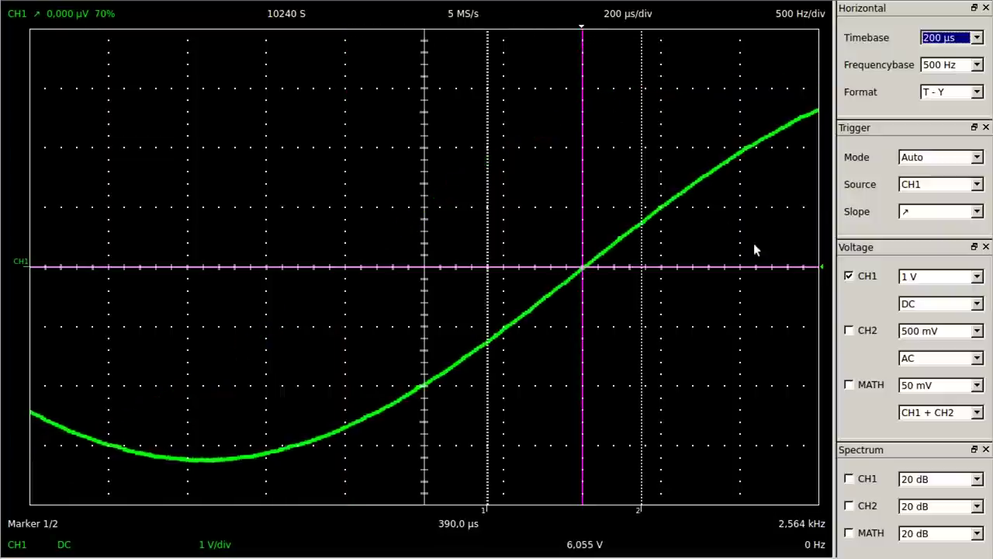
{"action": "left_click", "coordinate": [822, 146]}
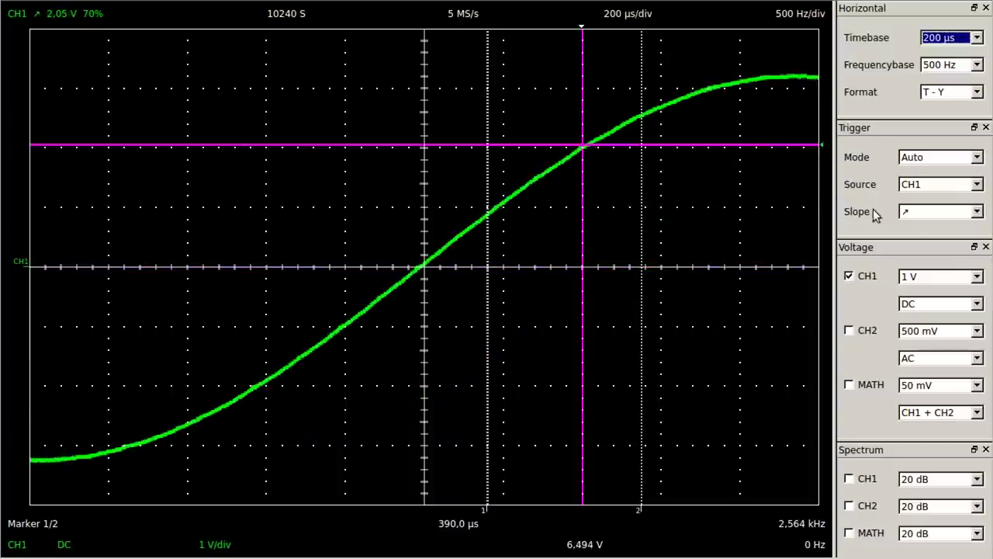
{"action": "left_click", "coordinate": [925, 214]}
{"action": "left_click", "coordinate": [936, 233]}
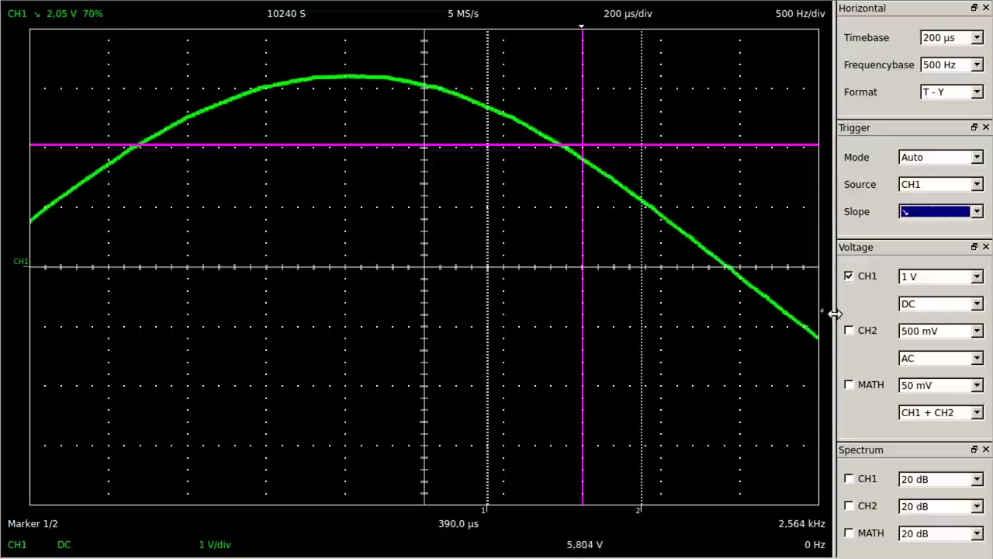
- Drop the trigger level to 0 V and switch the slope back to rising edge
{"action": "left_click", "coordinate": [824, 383]}
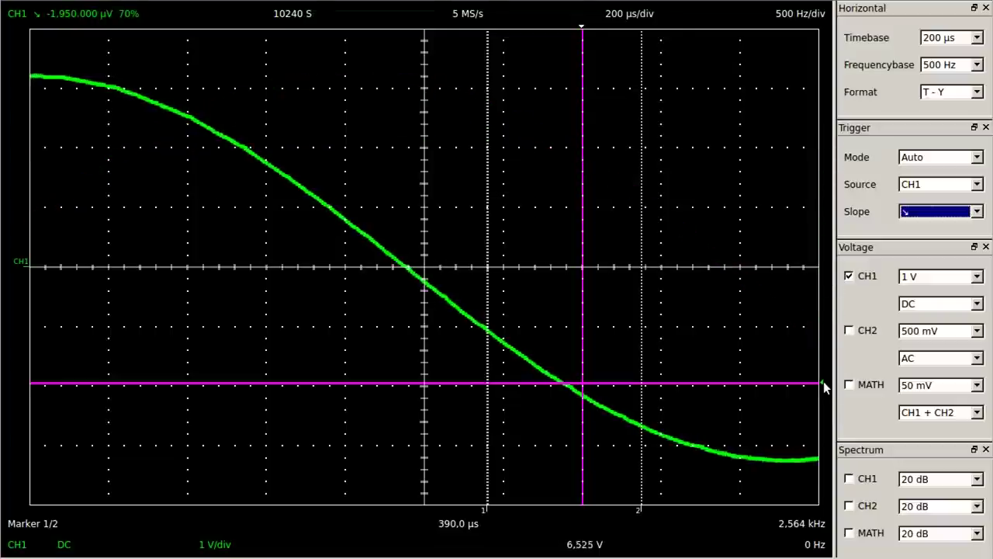
{"action": "left_click", "coordinate": [936, 221]}
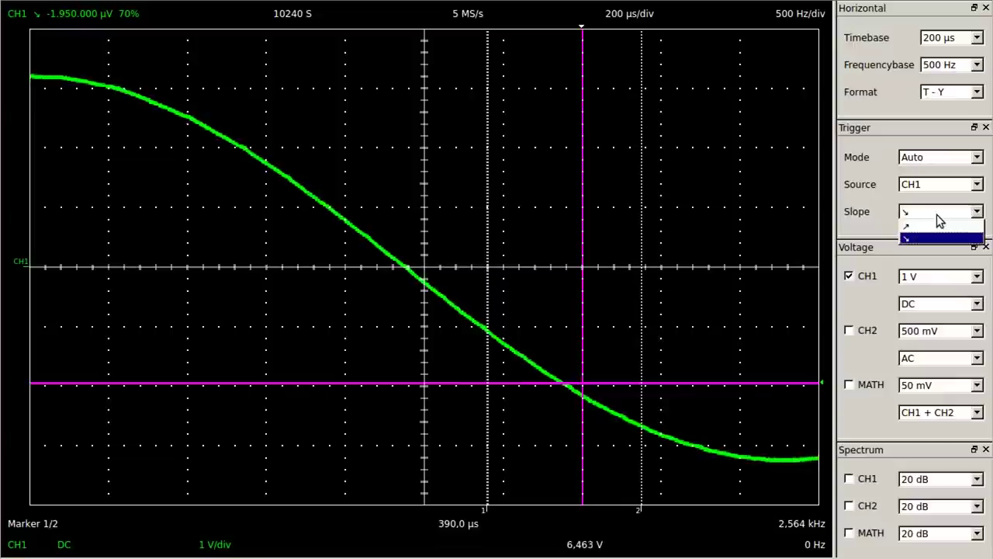
{"action": "left_click", "coordinate": [934, 227]}
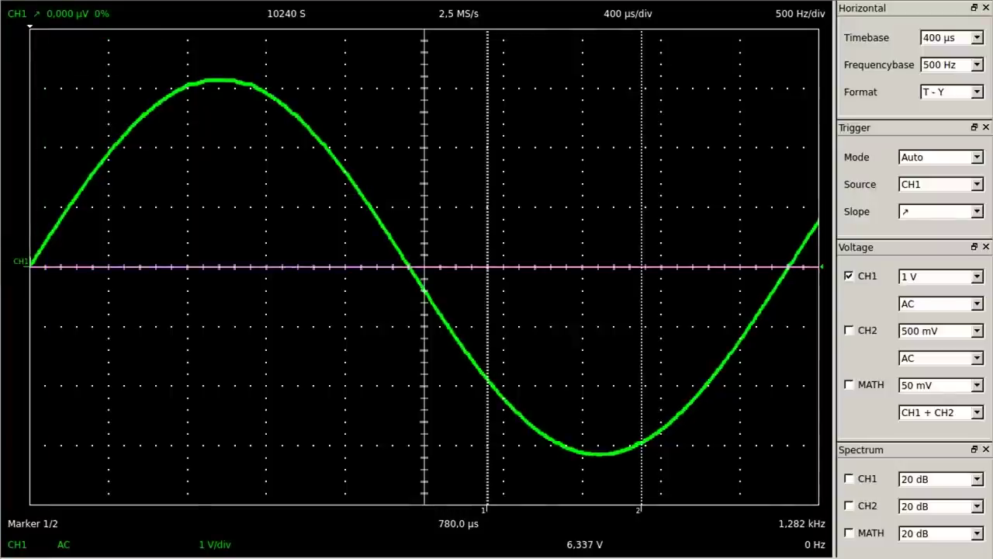
- Offset the CH1 trace down to the bottom of the graticule
{"action": "mouse_move", "coordinate": [25, 278]}
{"action": "left_mouse_down"}
{"action": "mouse_move", "coordinate": [27, 129]}
{"action": "mouse_move", "coordinate": [14, 301]}
{"action": "mouse_move", "coordinate": [23, 295]}
{"action": "mouse_move", "coordinate": [18, 541]}
{"action": "mouse_move", "coordinate": [19, 508]}
{"action": "left_mouse_up"}
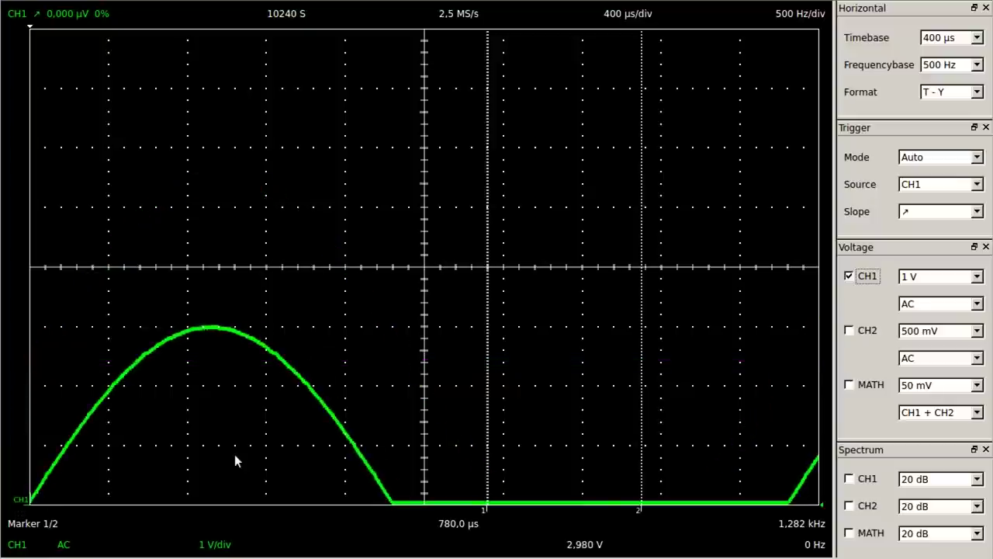
- Set CH1 to 500 mV per division and move its zero level up the screen
{"action": "left_click", "coordinate": [945, 277]}
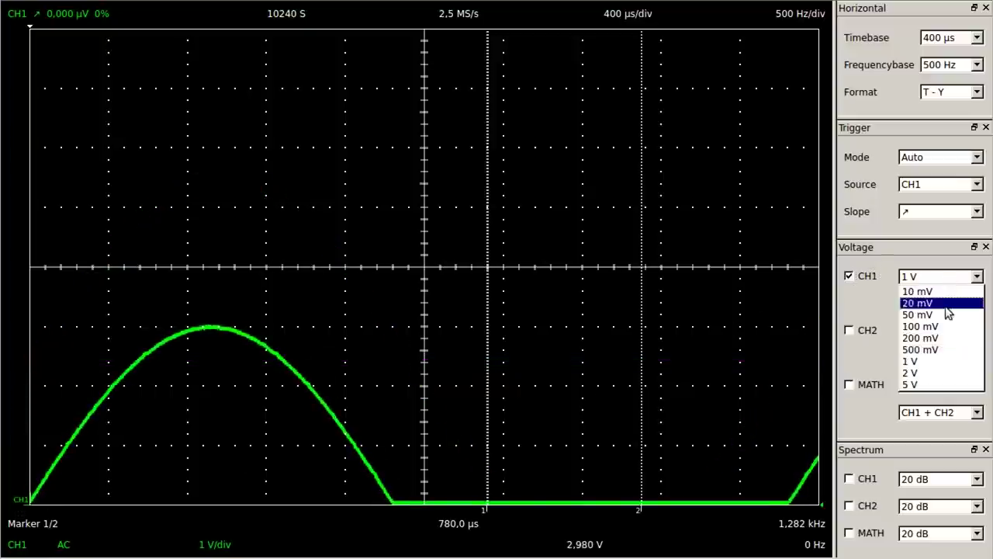
{"action": "left_click", "coordinate": [937, 349]}
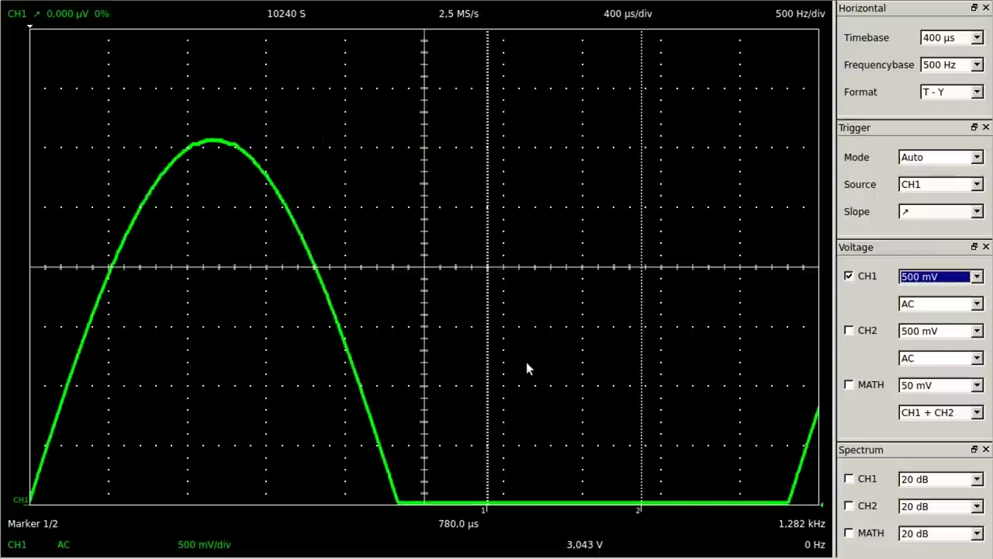
{"action": "left_click_drag", "start_coordinate": [25, 504], "coordinate": [26, 33]}
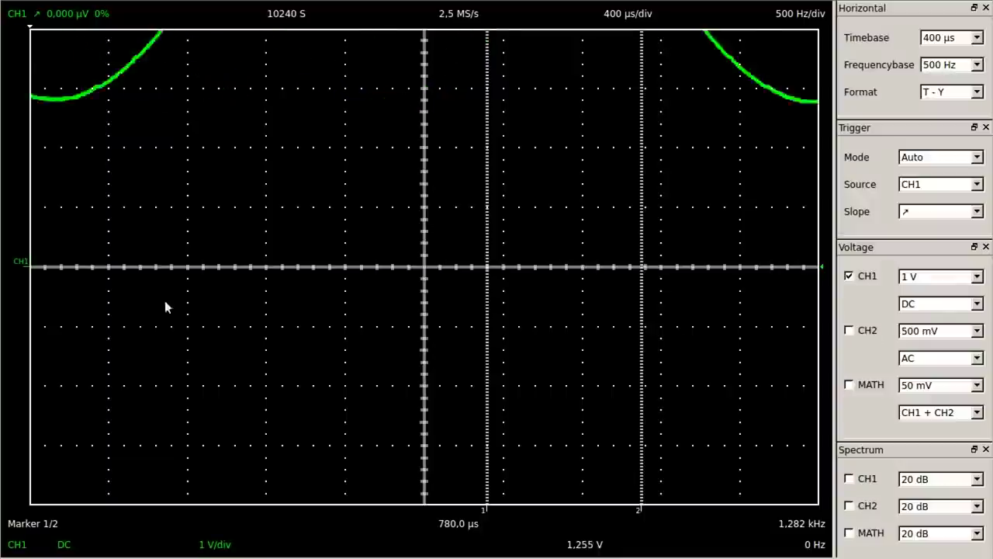
- Move CH1's zero to the bottom edge, set 2 V/div, and raise the trigger level to 6,40 V
{"action": "left_click_drag", "start_coordinate": [28, 268], "coordinate": [31, 523]}
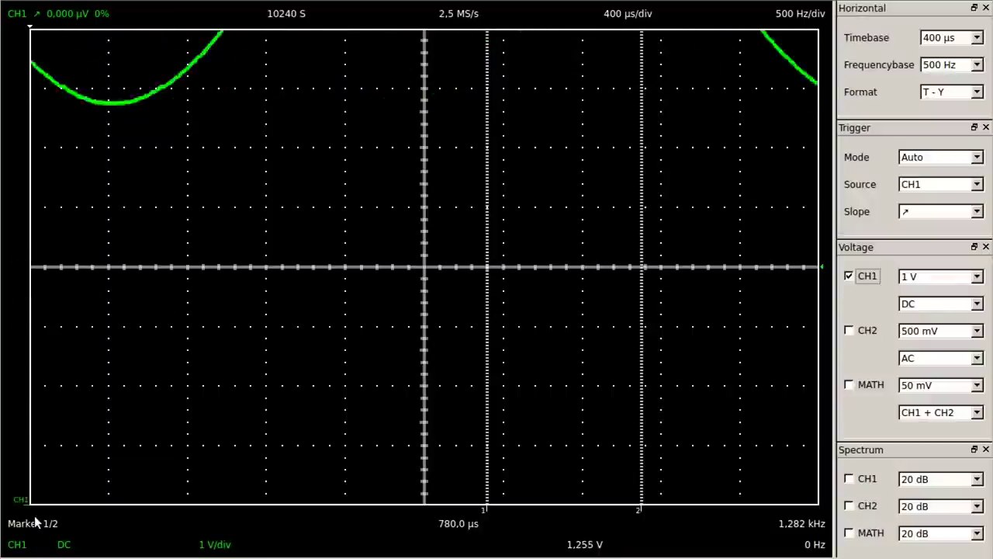
{"action": "left_click", "coordinate": [966, 277]}
{"action": "left_click", "coordinate": [944, 373]}
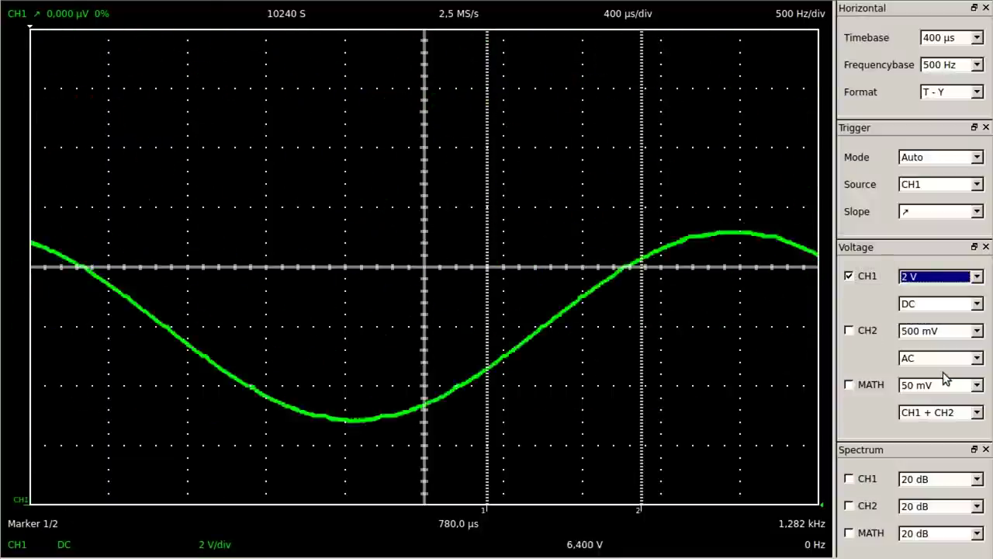
{"action": "left_click_drag", "start_coordinate": [830, 506], "coordinate": [829, 321]}
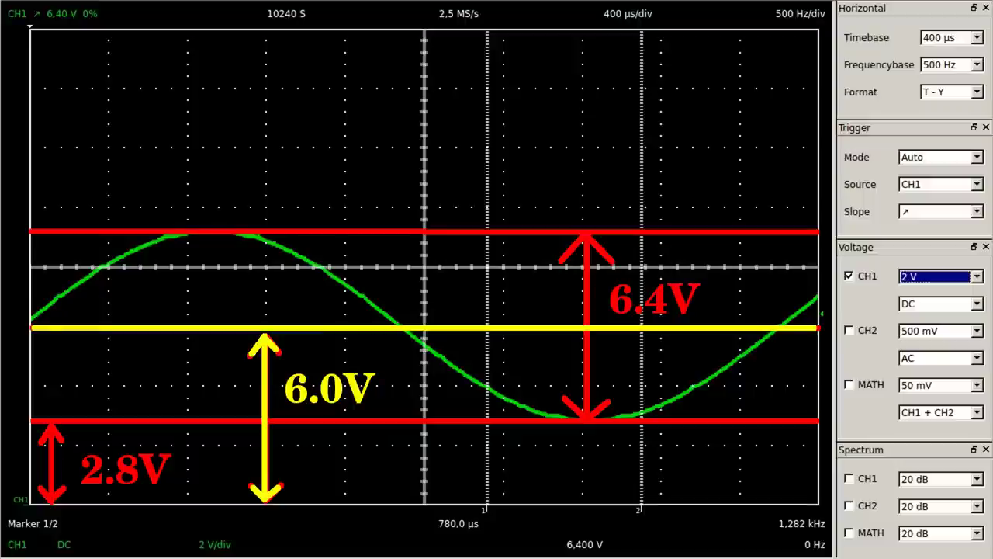
{"action": "left_click", "coordinate": [941, 308]}
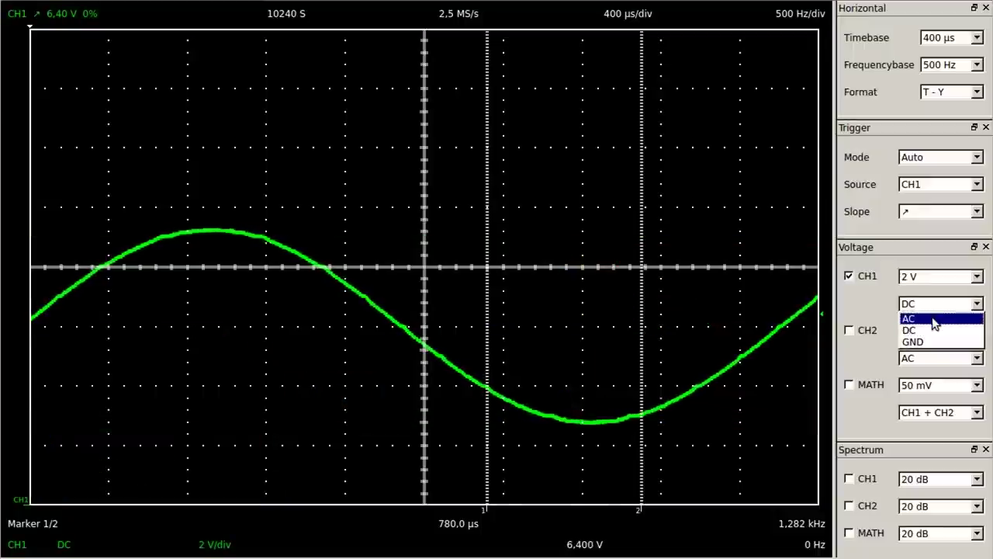
- Switch CH1 to AC coupling and bring its trace and the trigger level to the centre line
{"action": "left_click", "coordinate": [935, 320]}
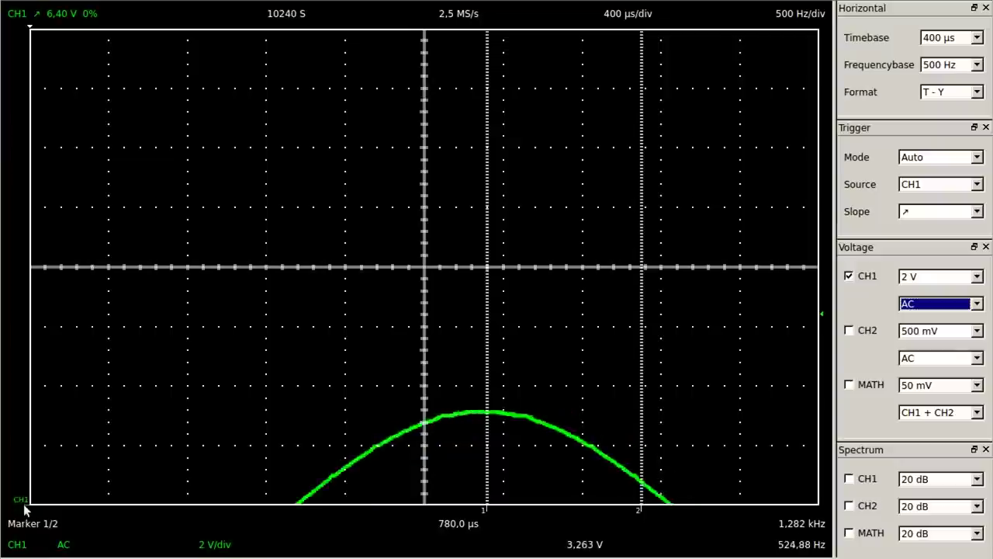
{"action": "left_click_drag", "start_coordinate": [23, 499], "coordinate": [28, 270]}
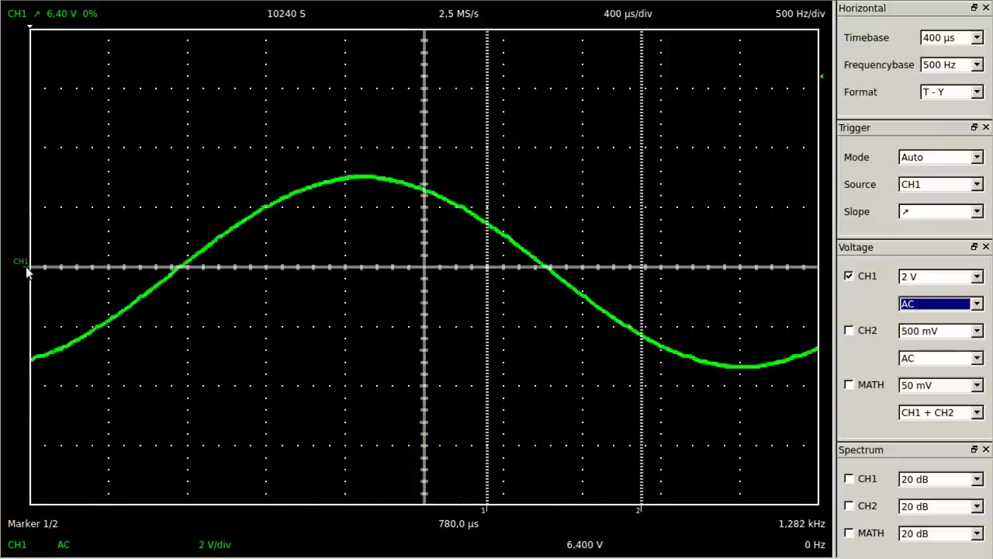
{"action": "left_click_drag", "start_coordinate": [827, 78], "coordinate": [824, 270]}
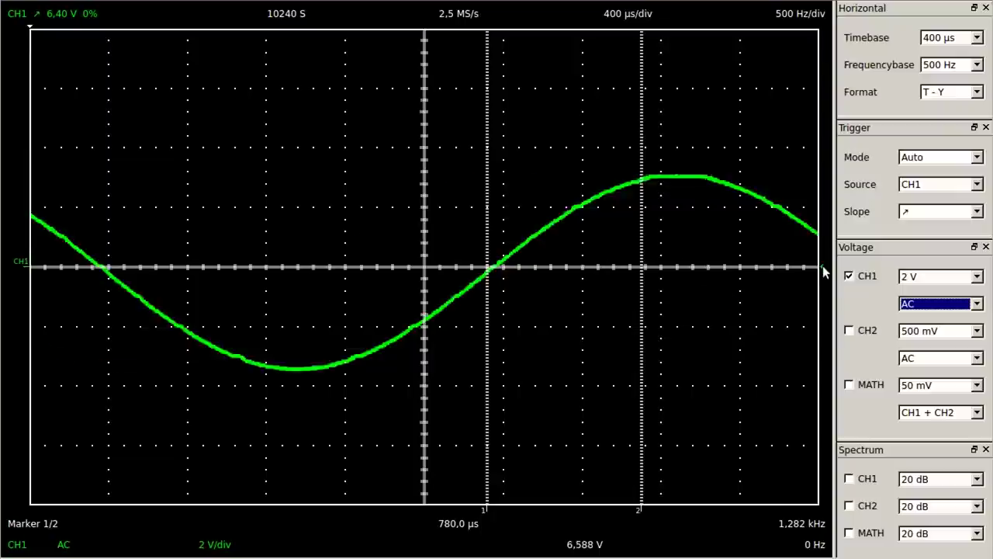
- Set CH1 to 1 V per division and switch on channel CH2
{"action": "left_click", "coordinate": [953, 277]}
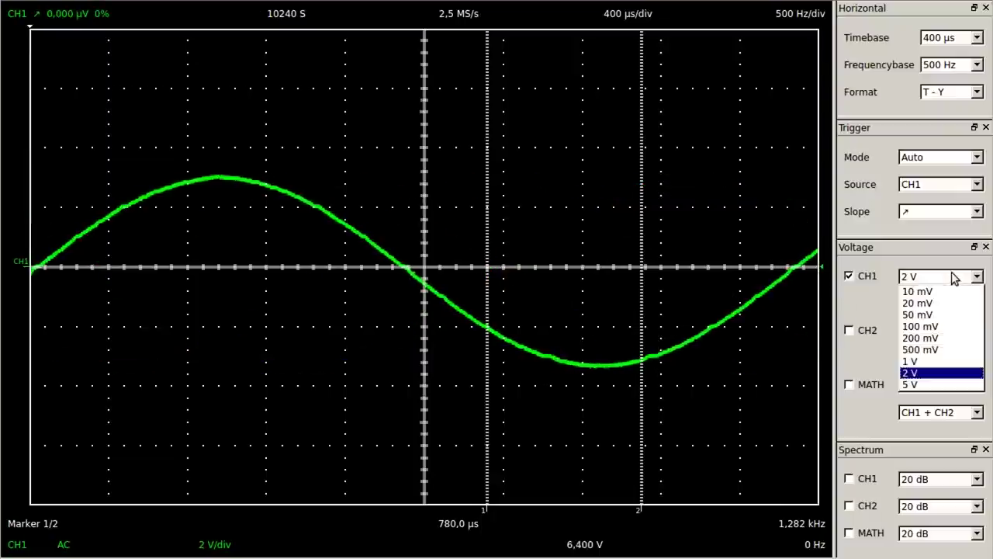
{"action": "left_click", "coordinate": [940, 362]}
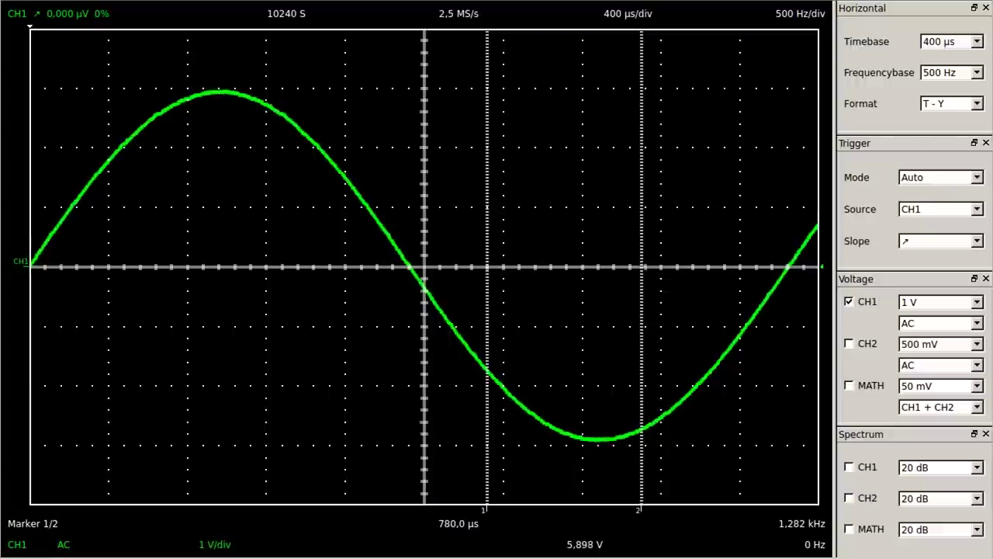
{"action": "left_click", "coordinate": [850, 344]}
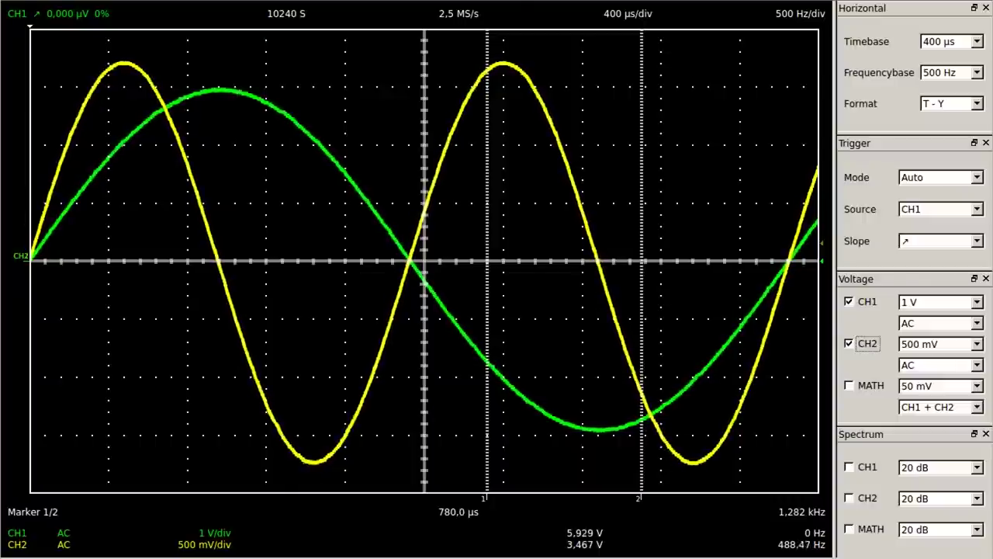
- Set CH2 to 1 V per division and switch the display to X-Y format
{"action": "left_click", "coordinate": [977, 107]}
{"action": "left_click", "coordinate": [946, 129]}
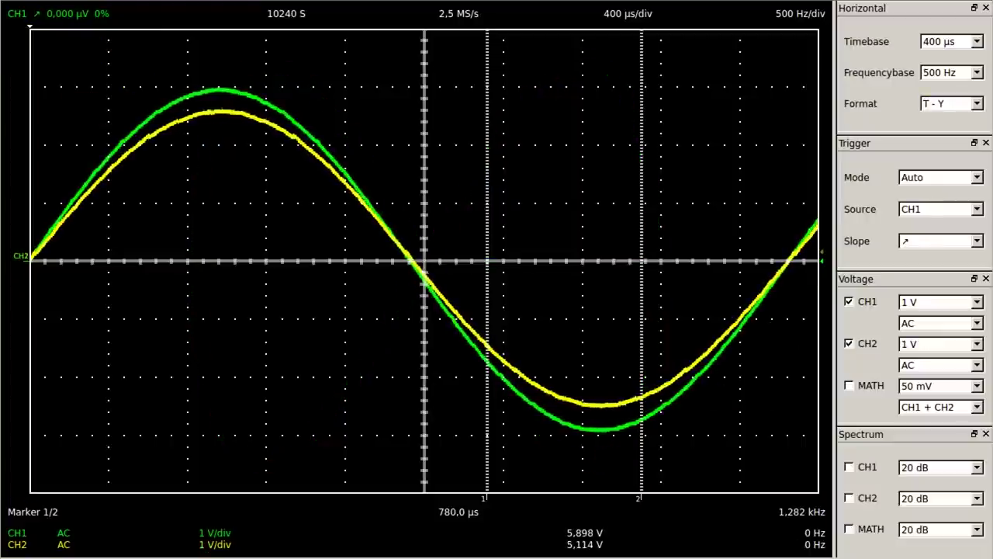
{"action": "left_click", "coordinate": [977, 103]}
{"action": "left_click", "coordinate": [976, 131]}
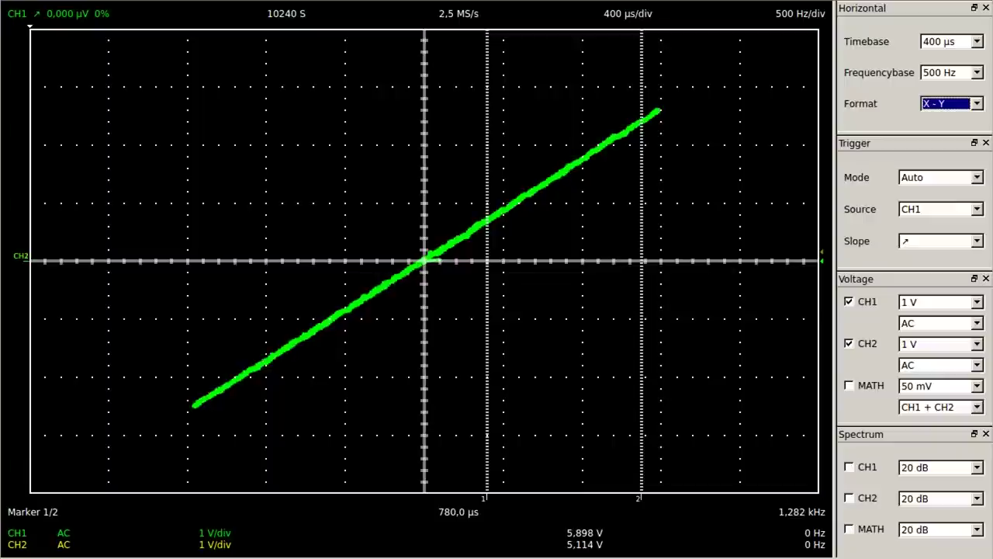
- Toggle between T-Y and X-Y formats repeatedly to view Lissajous figures, ending in T-Y
{"action": "key", "text": "Up"}
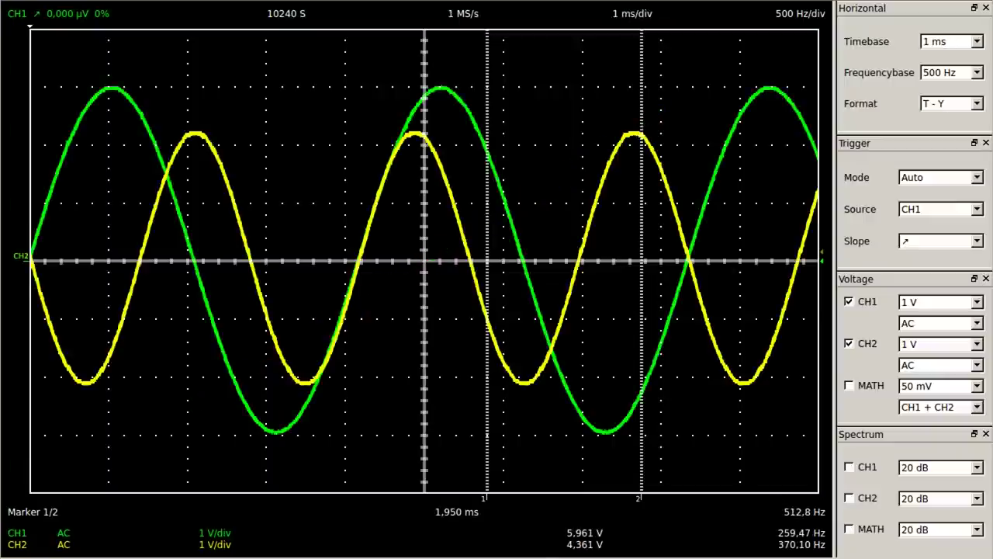
{"action": "left_click", "coordinate": [977, 106]}
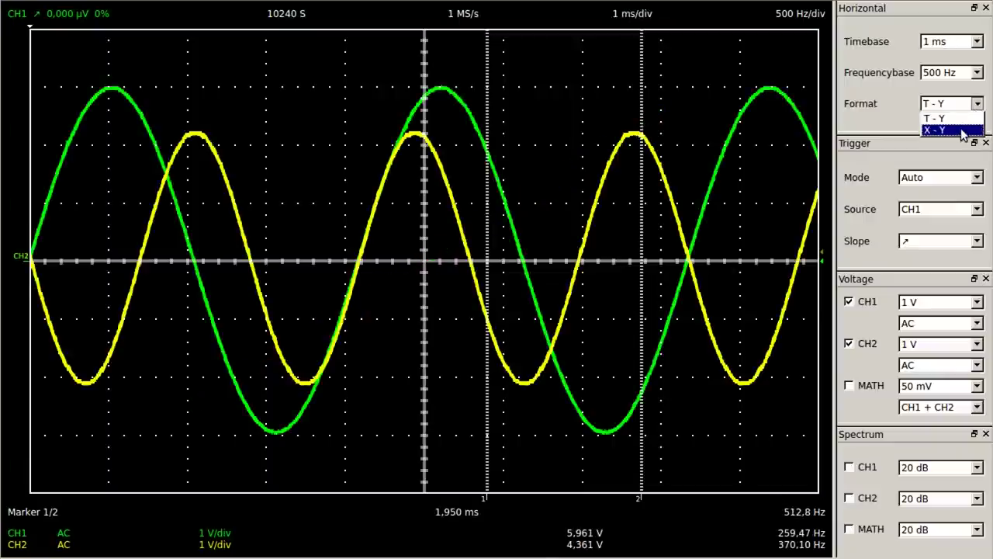
{"action": "left_click", "coordinate": [962, 130]}
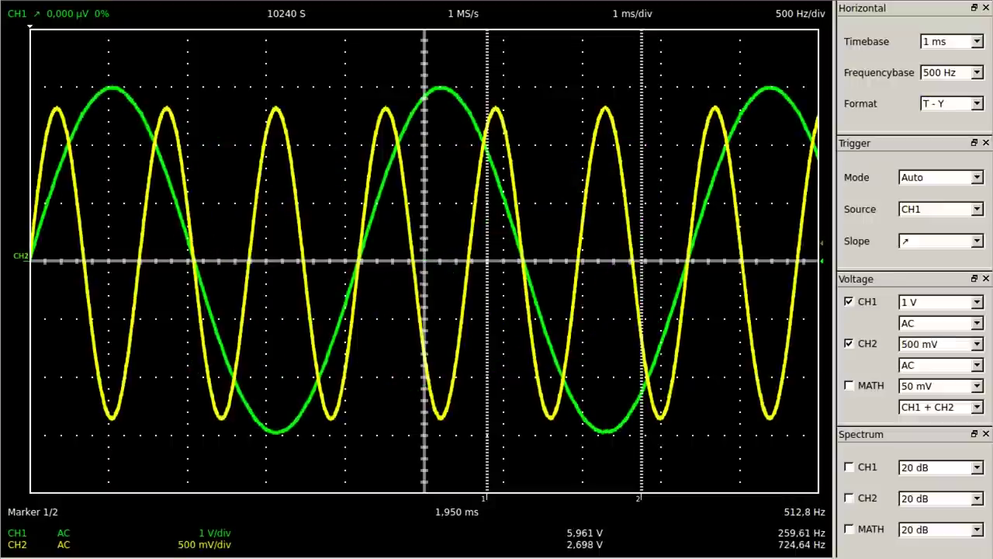
{"action": "left_click", "coordinate": [977, 104]}
{"action": "left_click", "coordinate": [962, 130]}
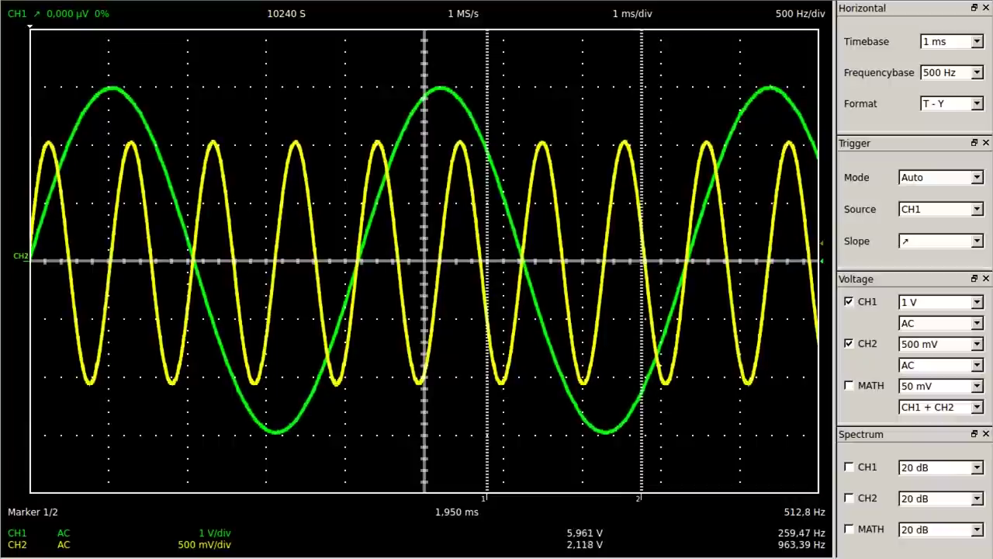
{"action": "left_click", "coordinate": [977, 104]}
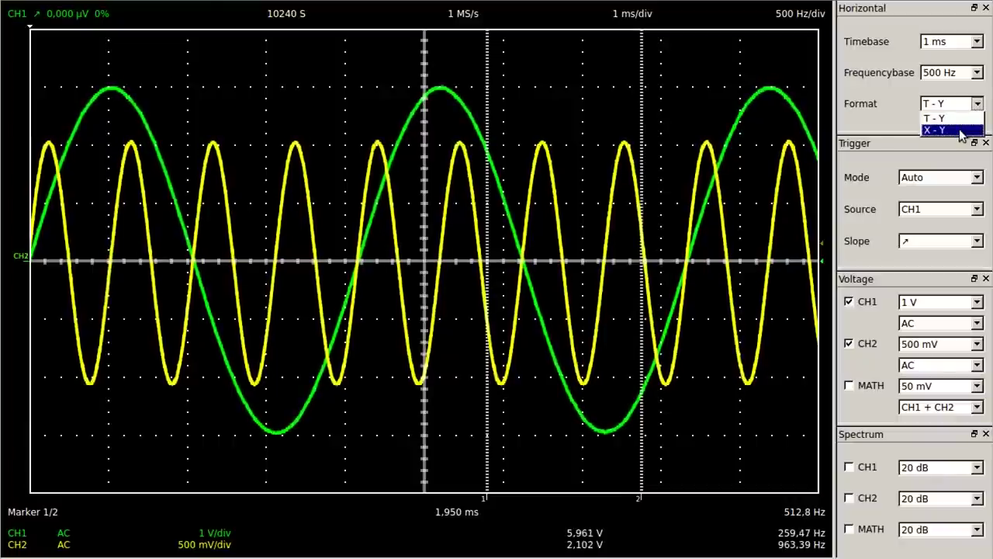
{"action": "left_click", "coordinate": [961, 130]}
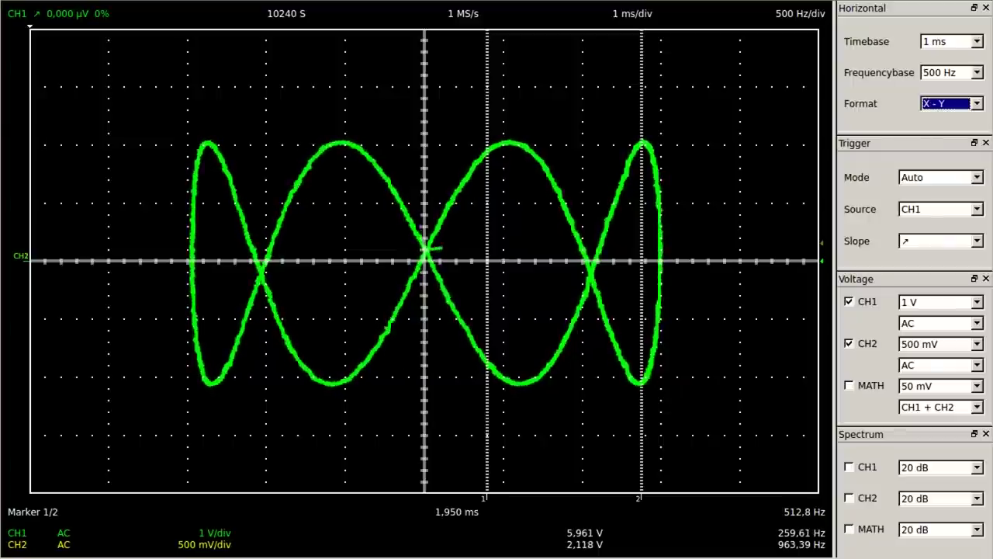
{"action": "key", "text": "Up"}
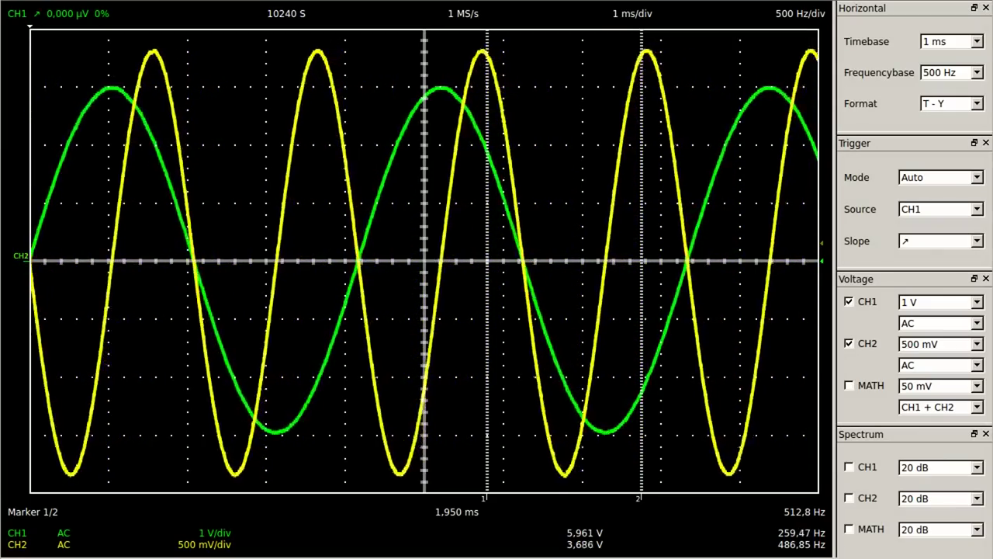
{"action": "left_click", "coordinate": [970, 104]}
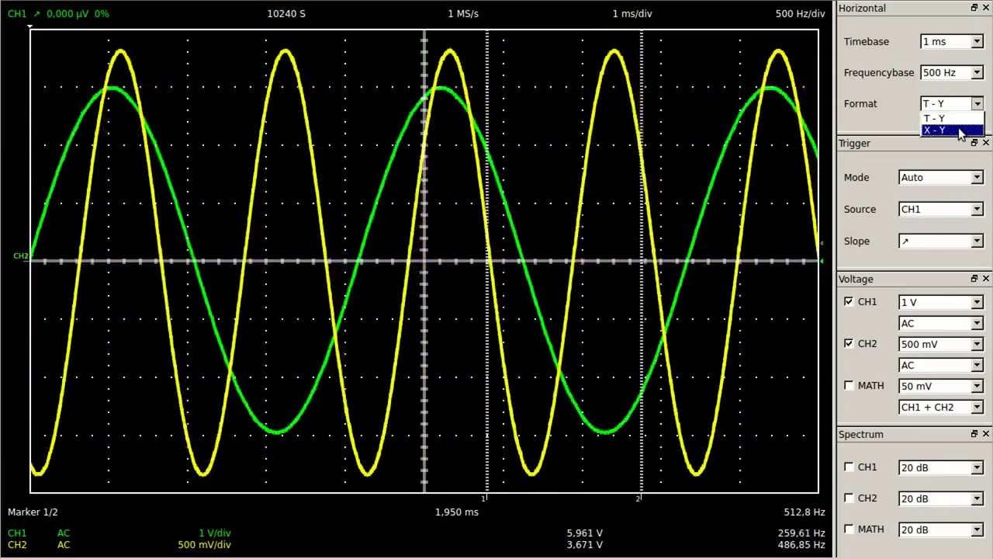
- Choose X-Y as the display format
{"action": "left_click", "coordinate": [966, 129]}
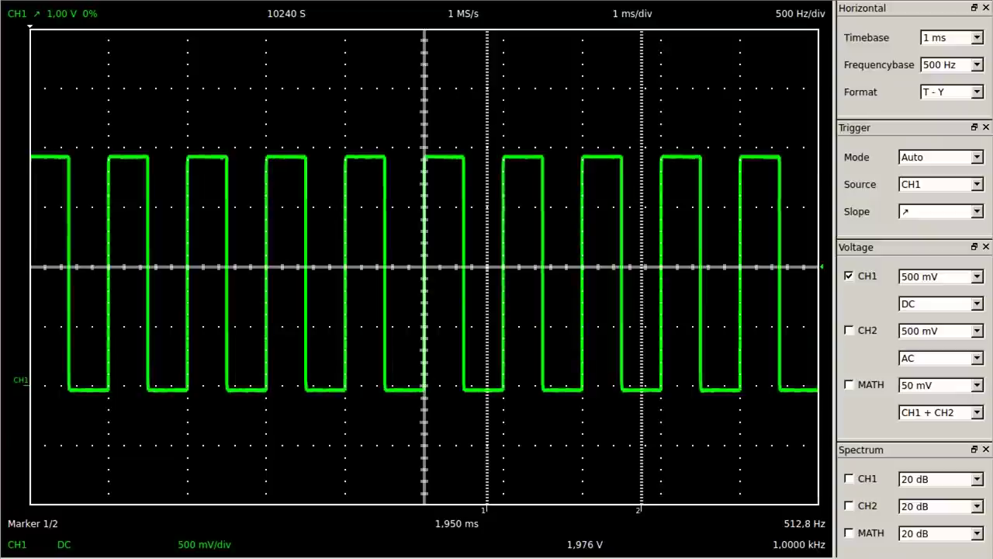
- Set the timebase to 200 µs per division
{"action": "left_click", "coordinate": [976, 38]}
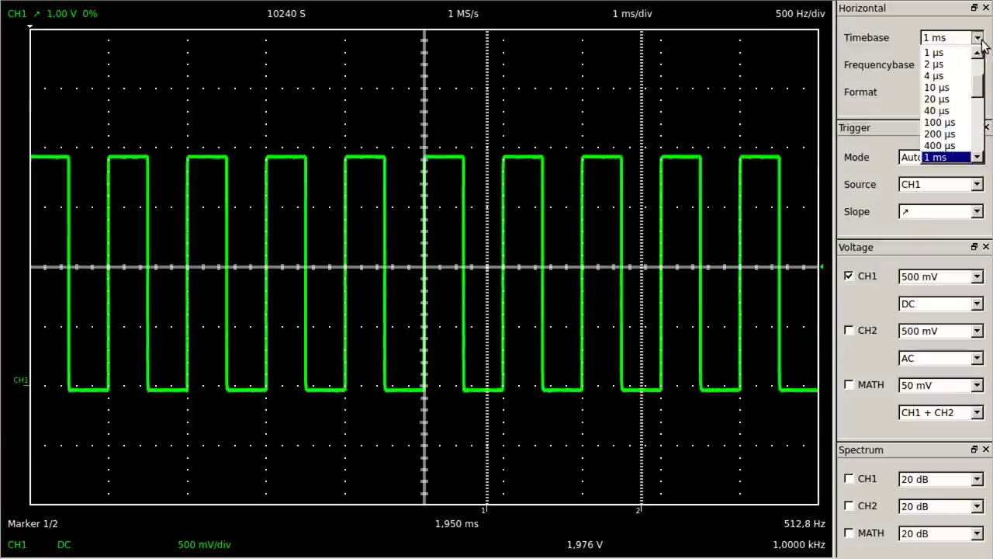
{"action": "left_click", "coordinate": [966, 135]}
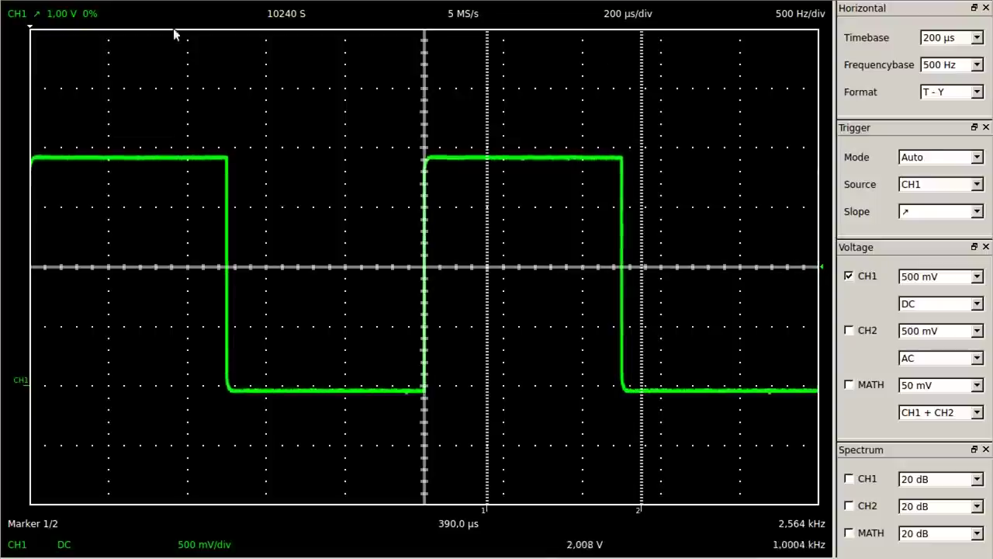
- Move the trigger point to 10% across the screen and set the timebase to 1 µs/div
{"action": "key", "text": "Tab"}
{"action": "left_click_drag", "start_coordinate": [31, 29], "coordinate": [108, 30]}
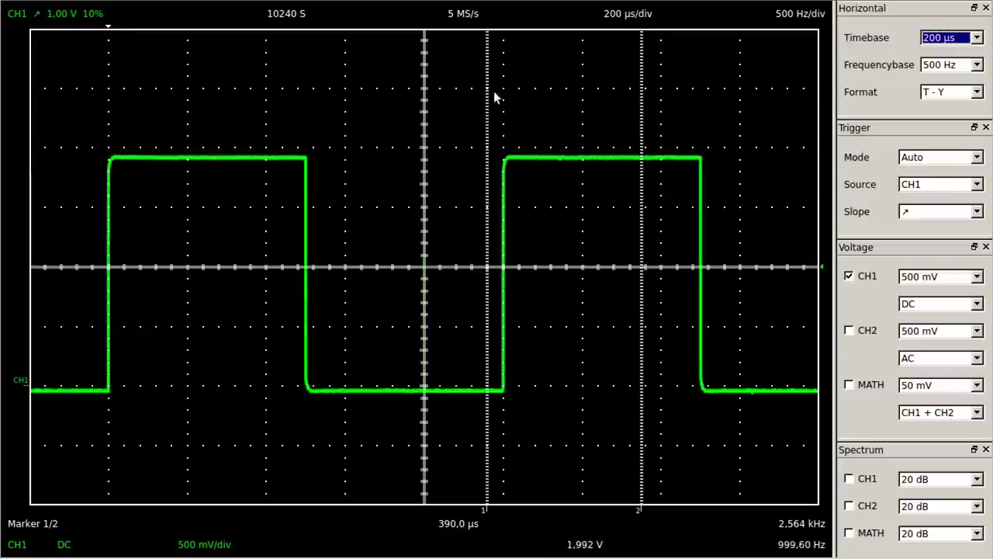
{"action": "left_click", "coordinate": [971, 41]}
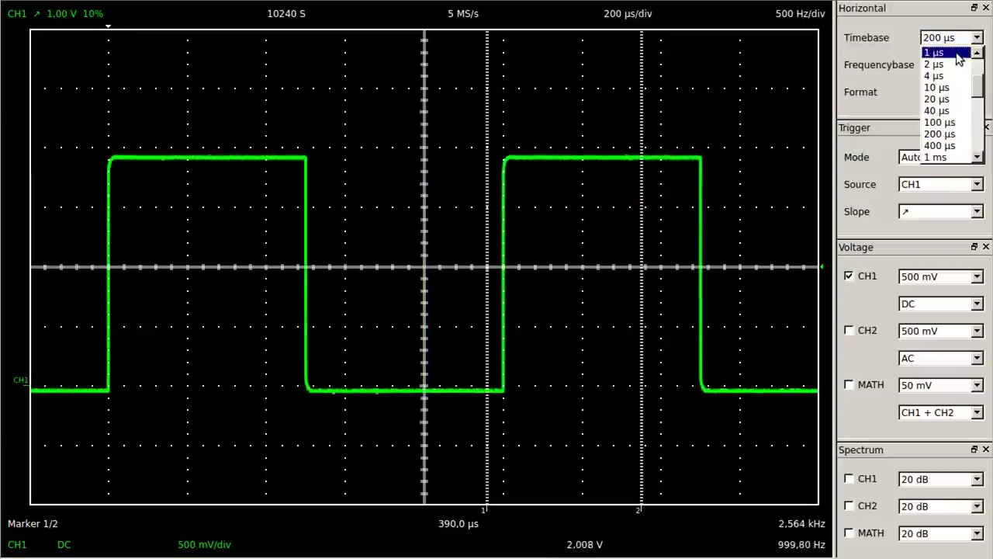
{"action": "left_click", "coordinate": [936, 52]}
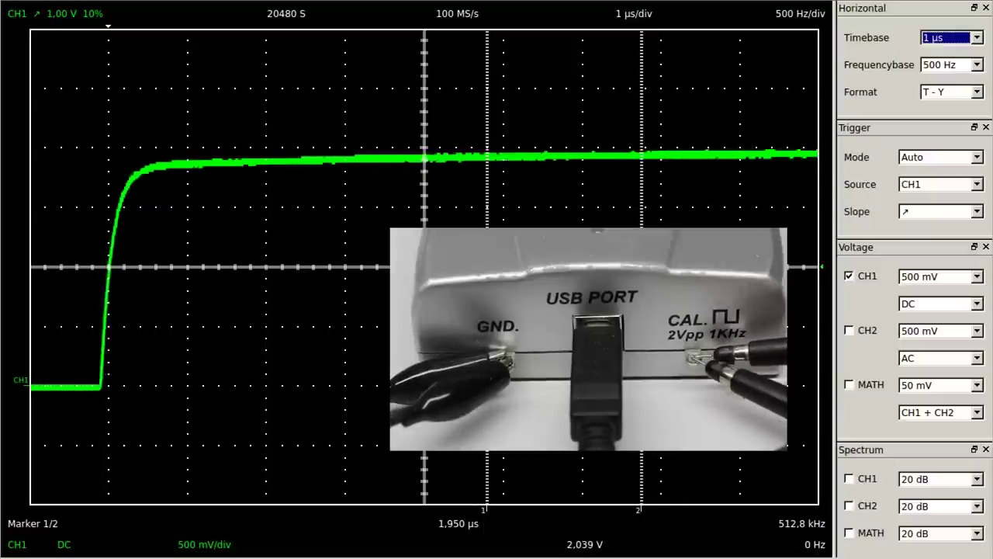
- Return the timebase to 200 µs per division
{"action": "left_click", "coordinate": [976, 38]}
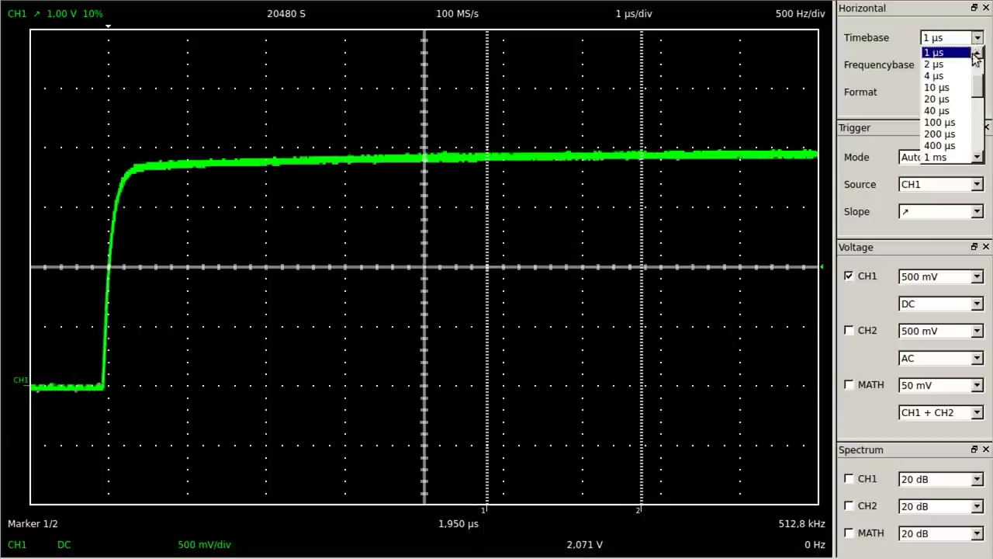
{"action": "left_click", "coordinate": [940, 133]}
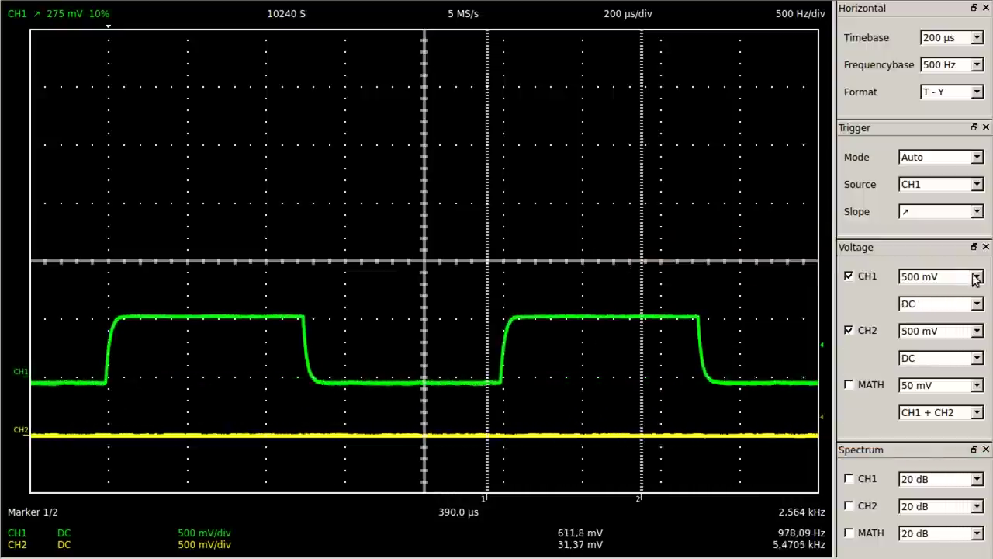
- Change CH1's vertical scale to 100 mV per division
{"action": "left_click", "coordinate": [959, 276]}
{"action": "left_click", "coordinate": [959, 326]}
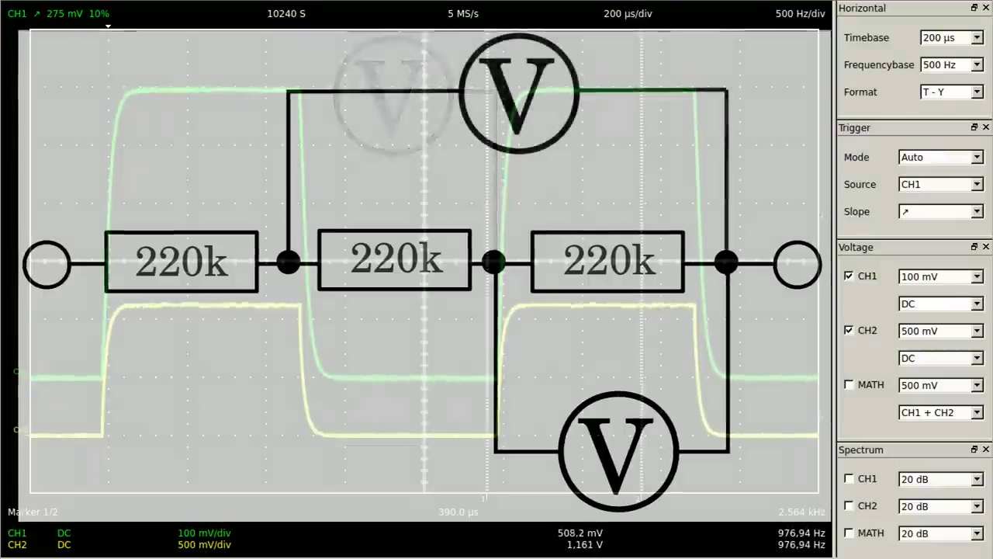
- Return CH1 to 500 mV/div and enable the MATH channel in CH2 - CH1 mode
{"action": "left_click", "coordinate": [977, 276]}
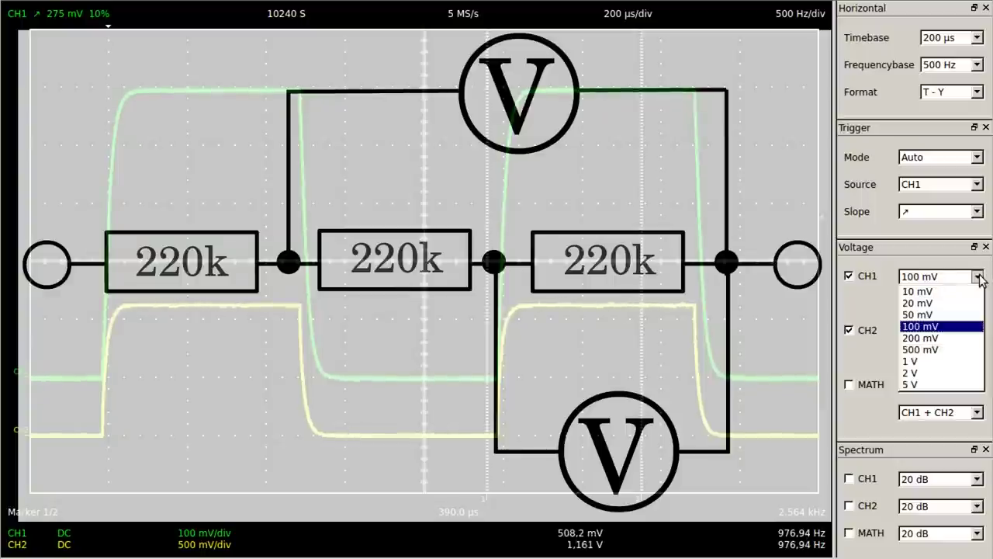
{"action": "left_click", "coordinate": [955, 351]}
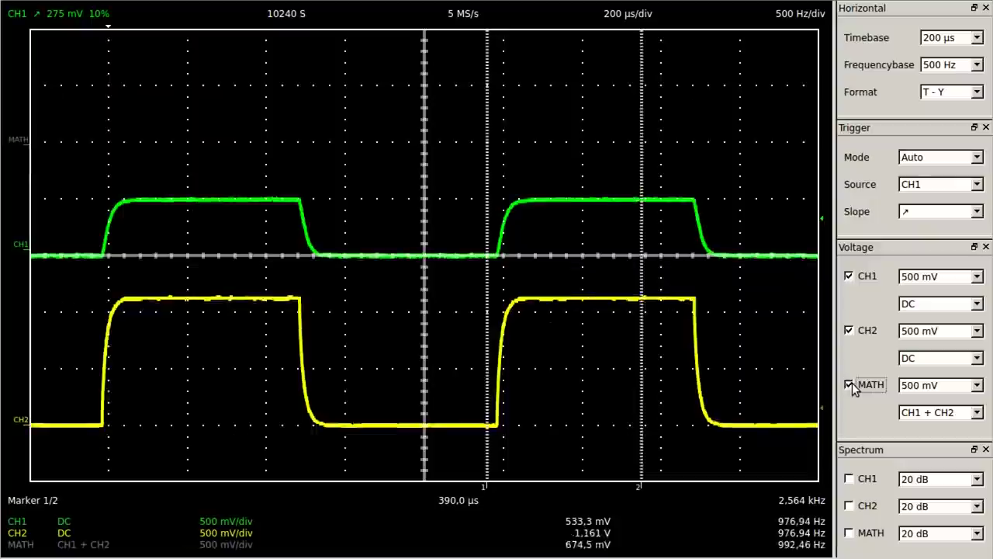
{"action": "left_click", "coordinate": [851, 384]}
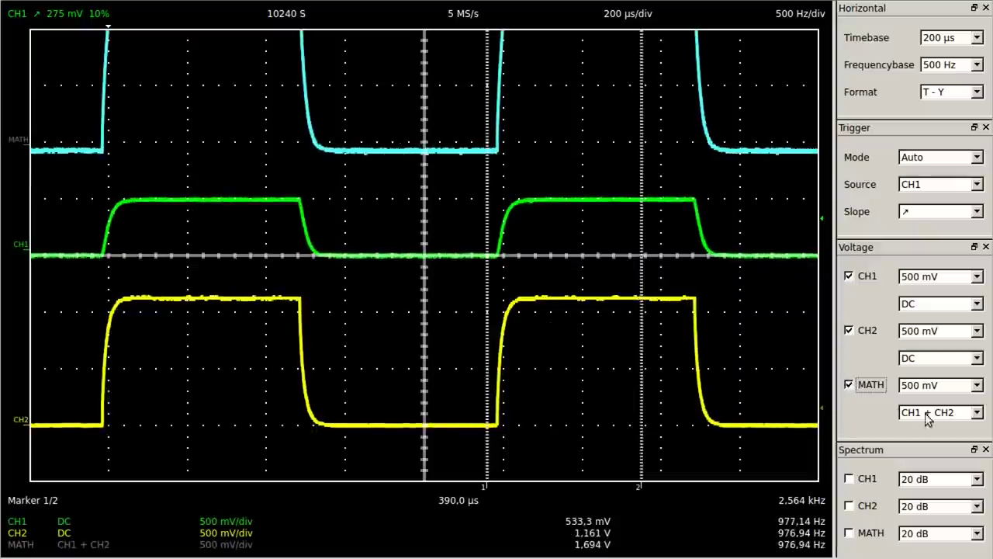
{"action": "left_click", "coordinate": [956, 415]}
{"action": "left_click", "coordinate": [944, 448]}
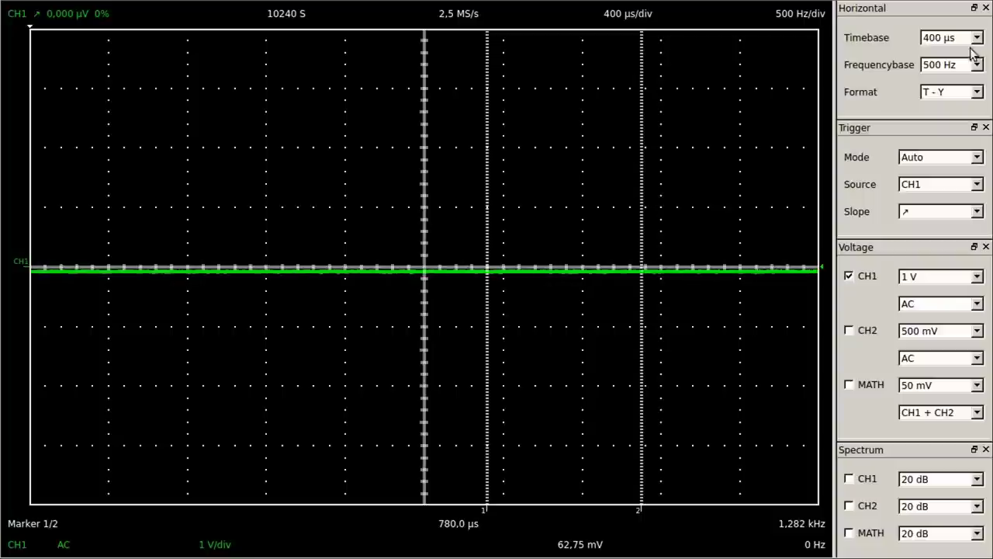
- Set the timebase to 1 µs/div and CH1 to 10 mV/div
{"action": "left_click", "coordinate": [976, 39]}
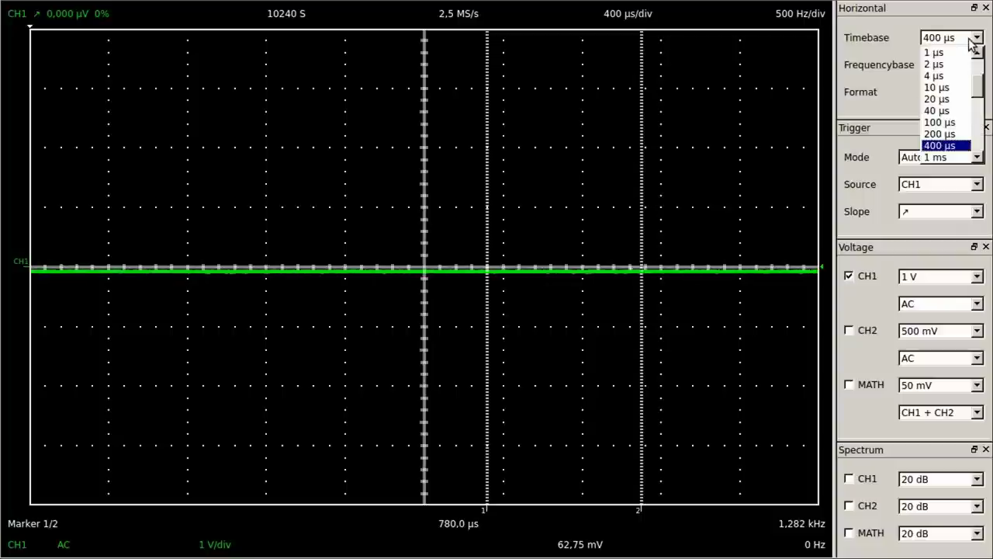
{"action": "left_click", "coordinate": [939, 52]}
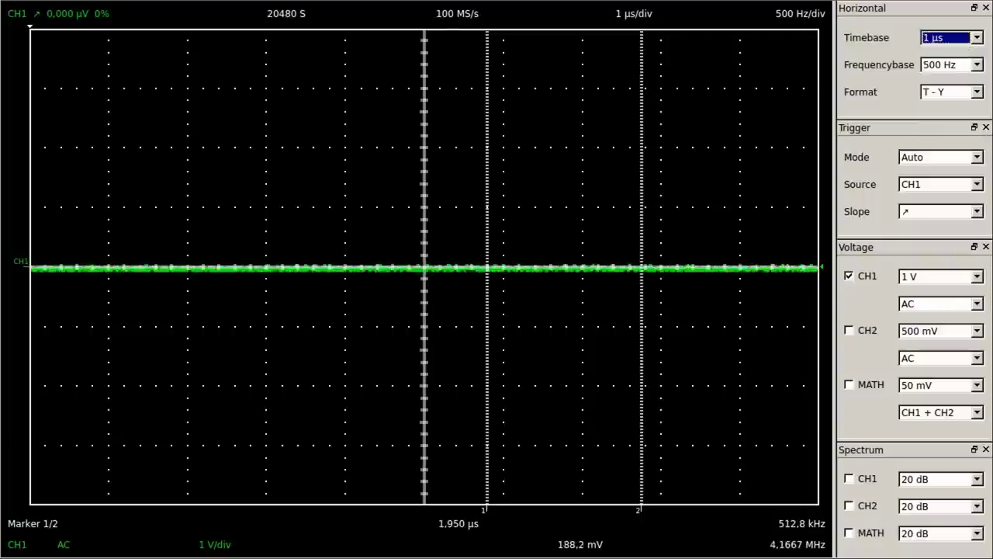
{"action": "left_click", "coordinate": [976, 277]}
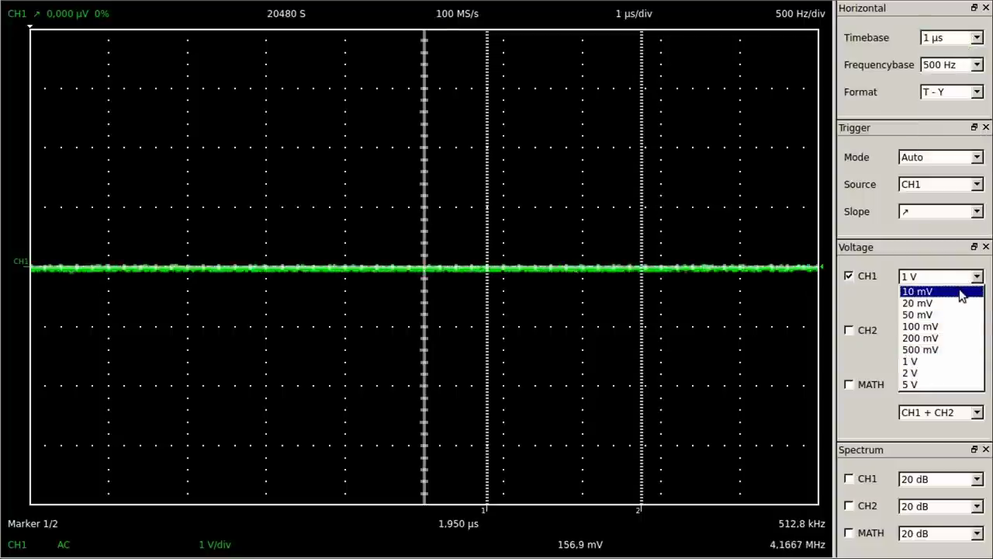
{"action": "left_click", "coordinate": [962, 293]}
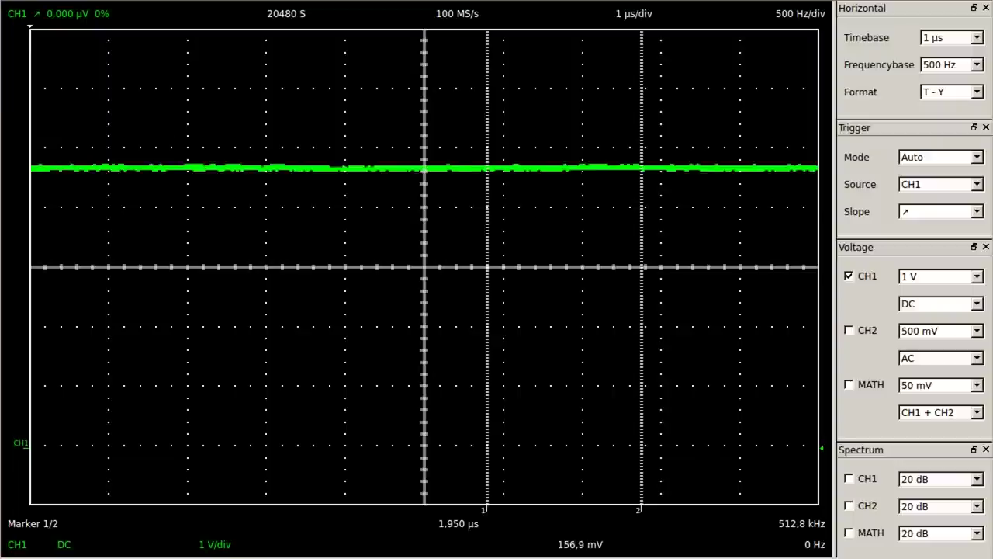
- Switch CH1 to AC coupling and move its trace up to the centre line
{"action": "left_click", "coordinate": [980, 305]}
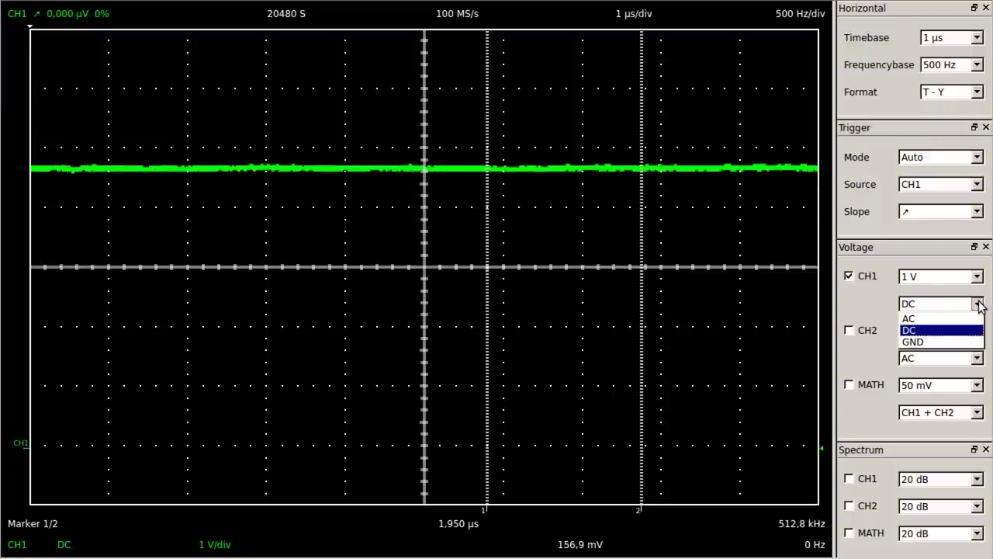
{"action": "left_click", "coordinate": [963, 319]}
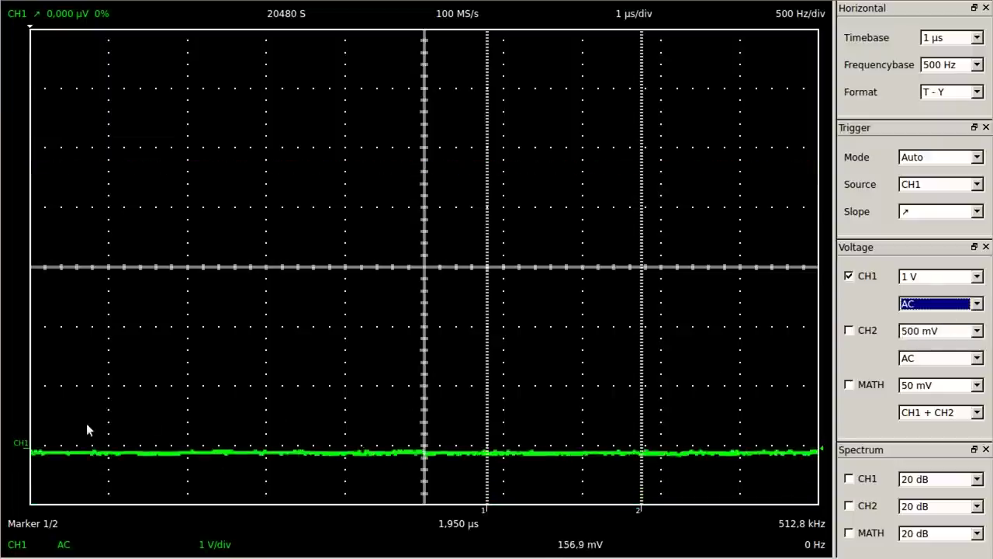
{"action": "left_click_drag", "start_coordinate": [20, 448], "coordinate": [30, 270]}
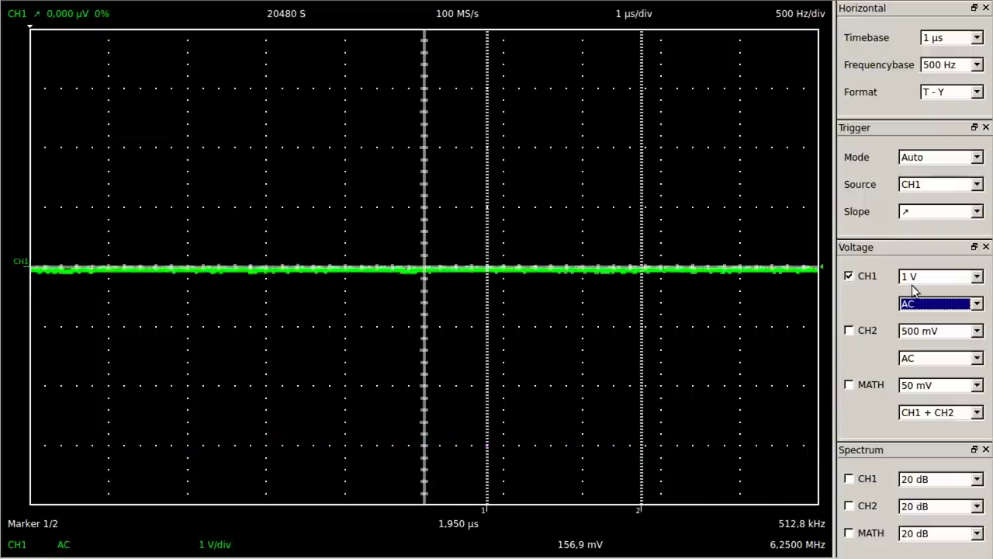
{"action": "left_click", "coordinate": [960, 277]}
- Set CH1 to 10 mV/div, put the trigger level at 50%, and raise the CH1 trace
{"action": "left_click", "coordinate": [952, 293]}
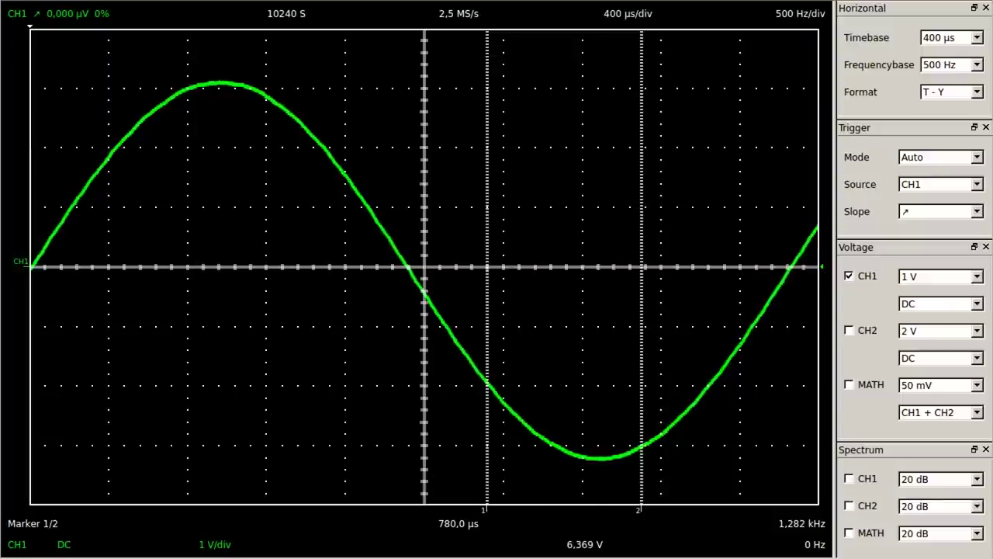
{"action": "key", "text": "Tab"}
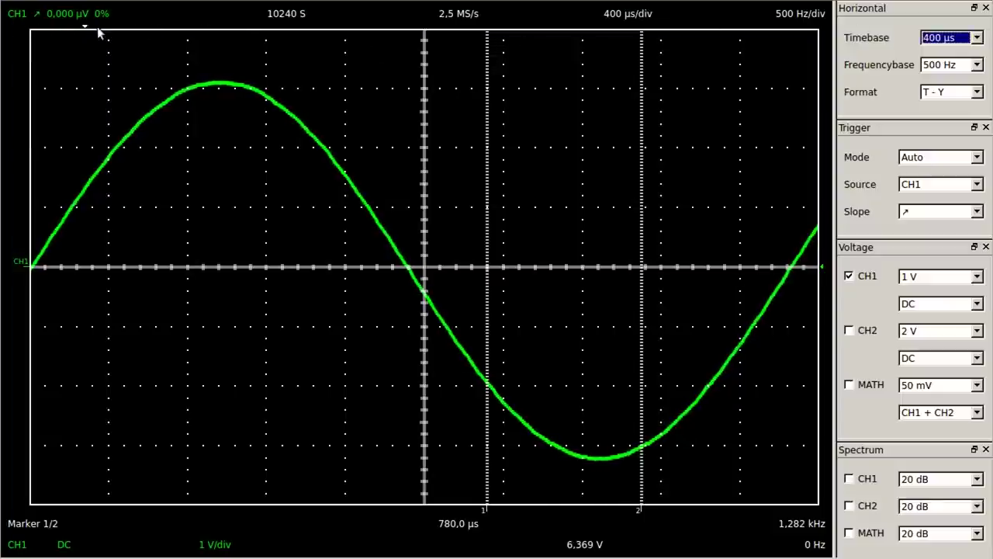
{"action": "left_click", "coordinate": [420, 37]}
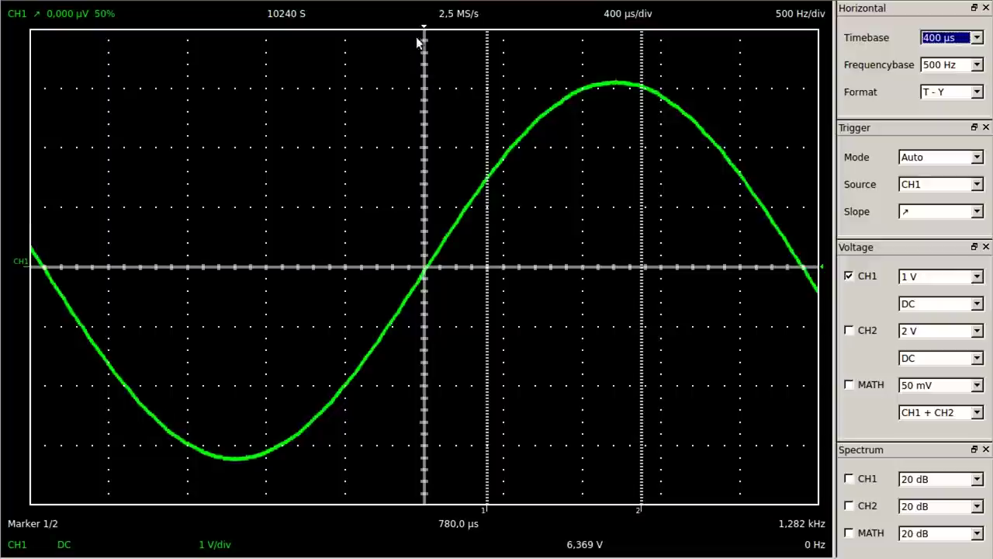
{"action": "left_click_drag", "start_coordinate": [20, 264], "coordinate": [12, 214]}
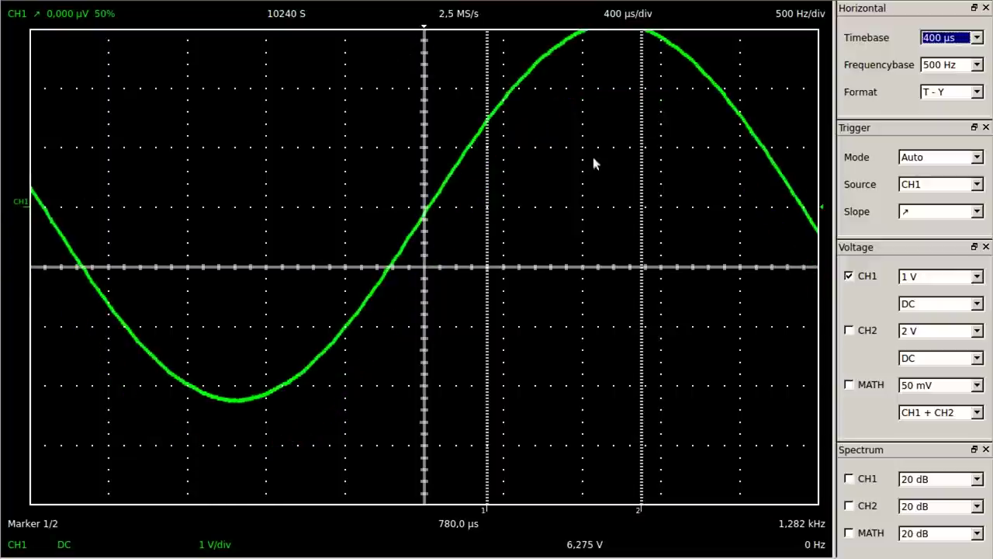
{"action": "left_click", "coordinate": [946, 39]}
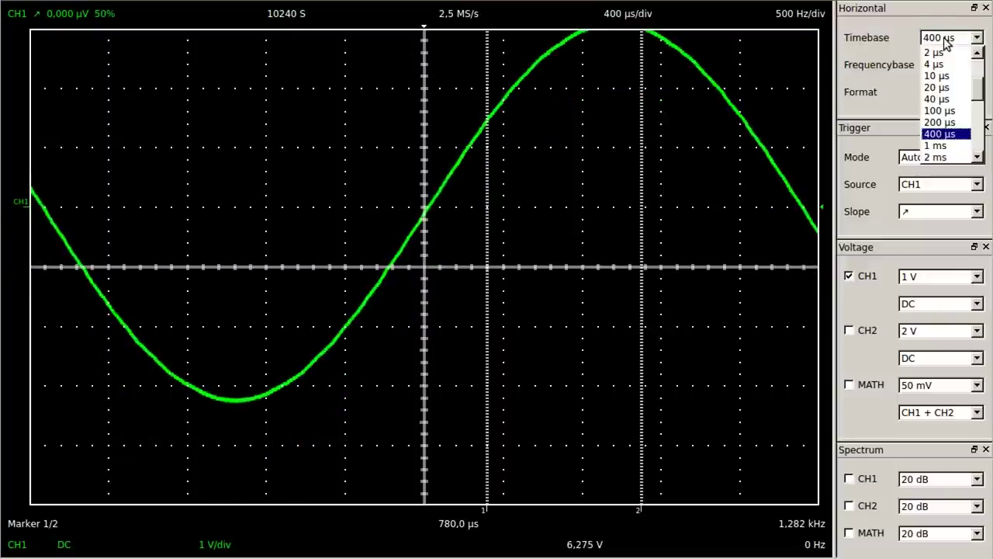
- Choose the 40 ns/div timebase
{"action": "left_click", "coordinate": [953, 92]}
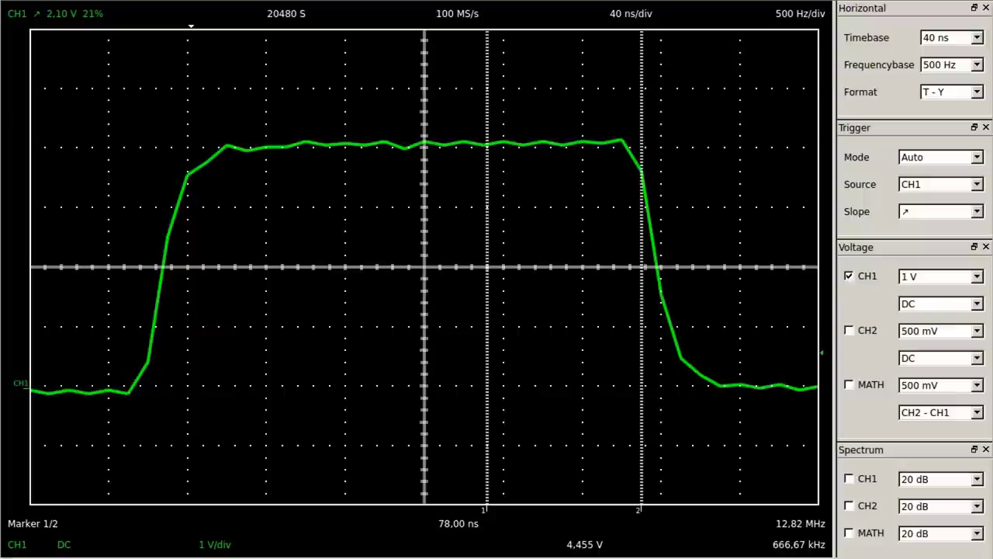
- Set the timebase to 10 ns/div, then change it to 100 ns/div
{"action": "left_click", "coordinate": [962, 37]}
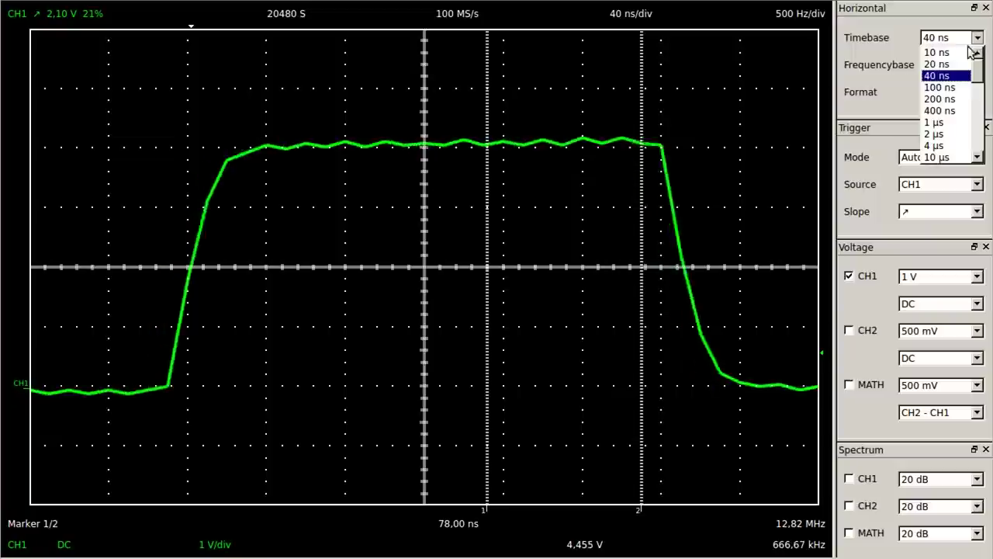
{"action": "left_click", "coordinate": [961, 53]}
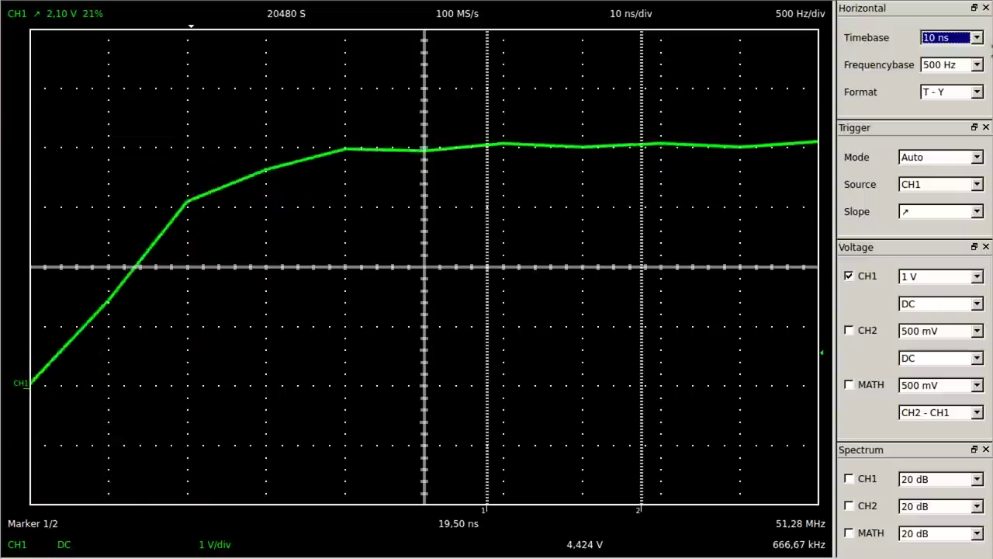
{"action": "left_click", "coordinate": [980, 45]}
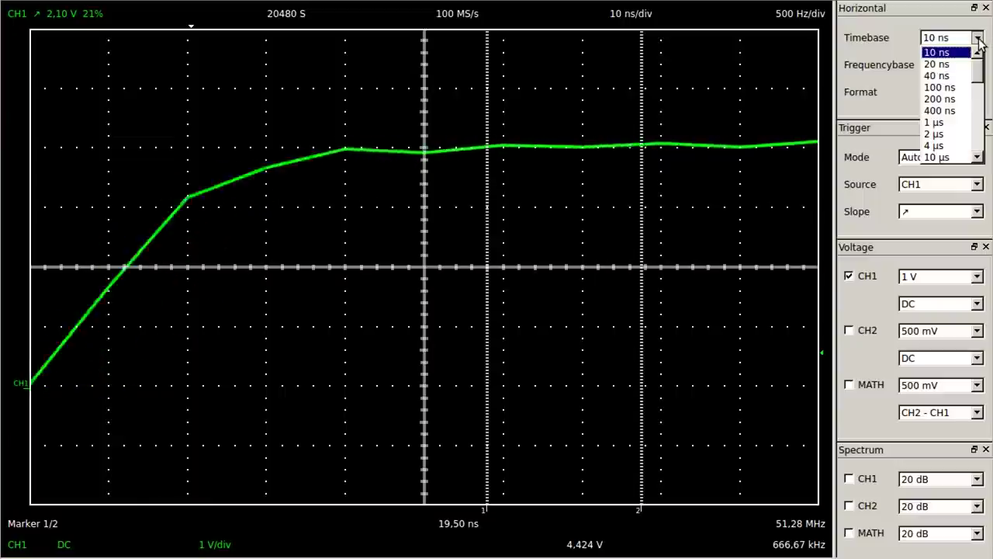
{"action": "left_click", "coordinate": [976, 92]}
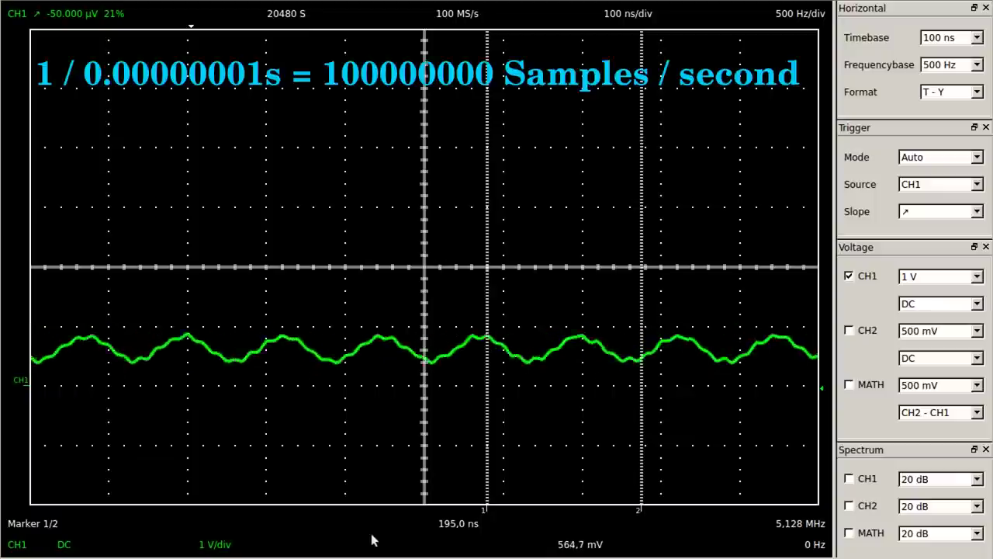
- Raise the CH1 trace and set CH1 to AC coupling at 100 mV/div
{"action": "left_click_drag", "start_coordinate": [20, 380], "coordinate": [23, 260]}
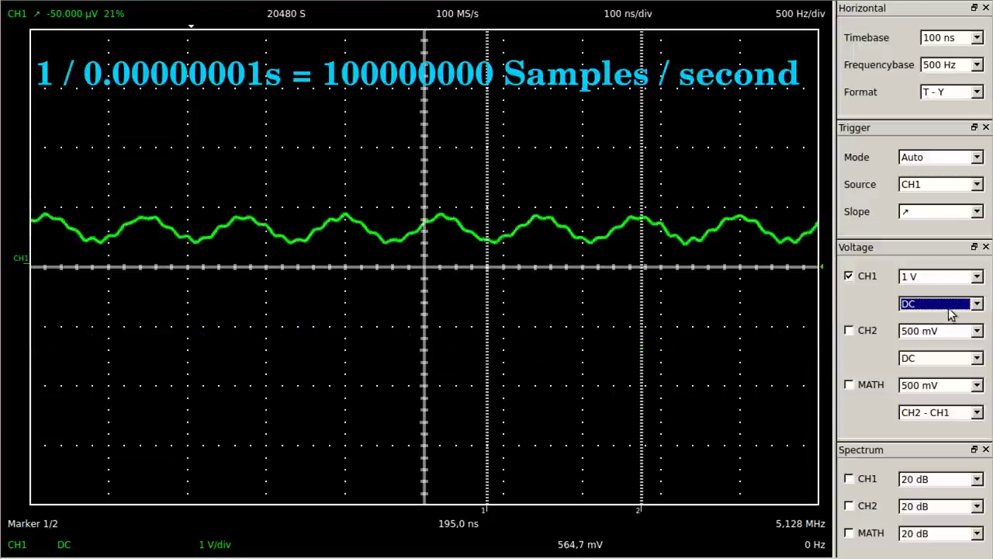
{"action": "left_click", "coordinate": [948, 306]}
{"action": "left_click", "coordinate": [949, 319]}
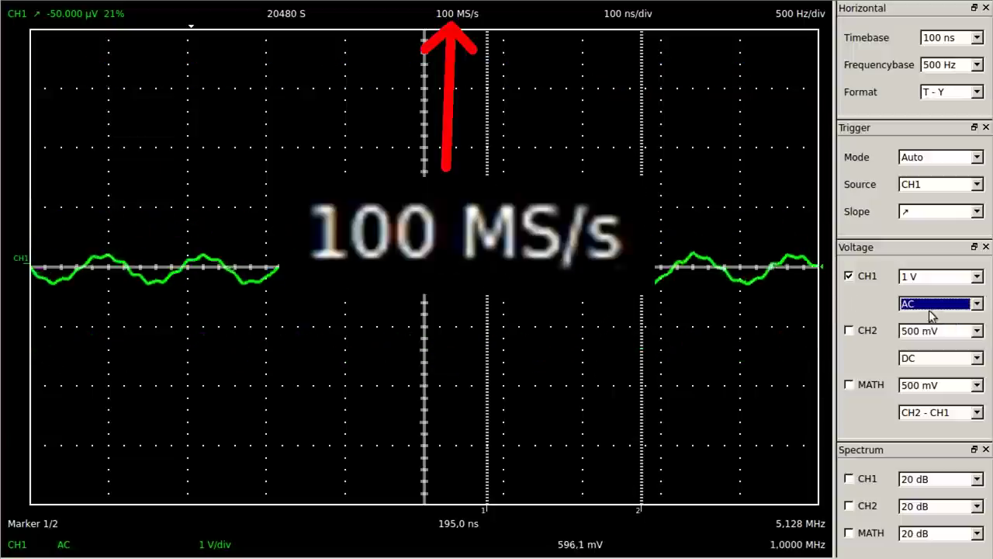
{"action": "left_click", "coordinate": [942, 280]}
{"action": "left_click", "coordinate": [948, 329]}
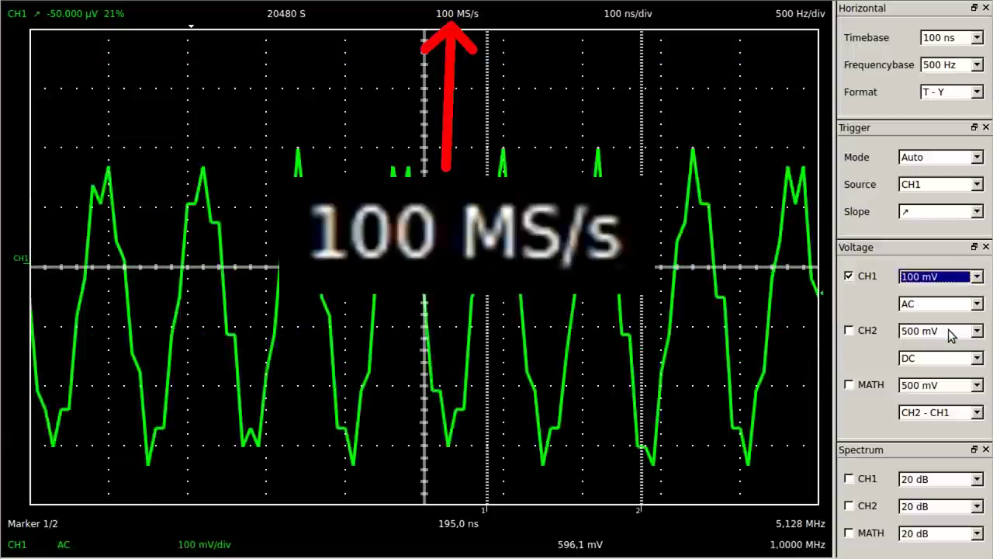
- Set the timebase to 40 ns/div, then to 20 ns/div
{"action": "left_click", "coordinate": [947, 39]}
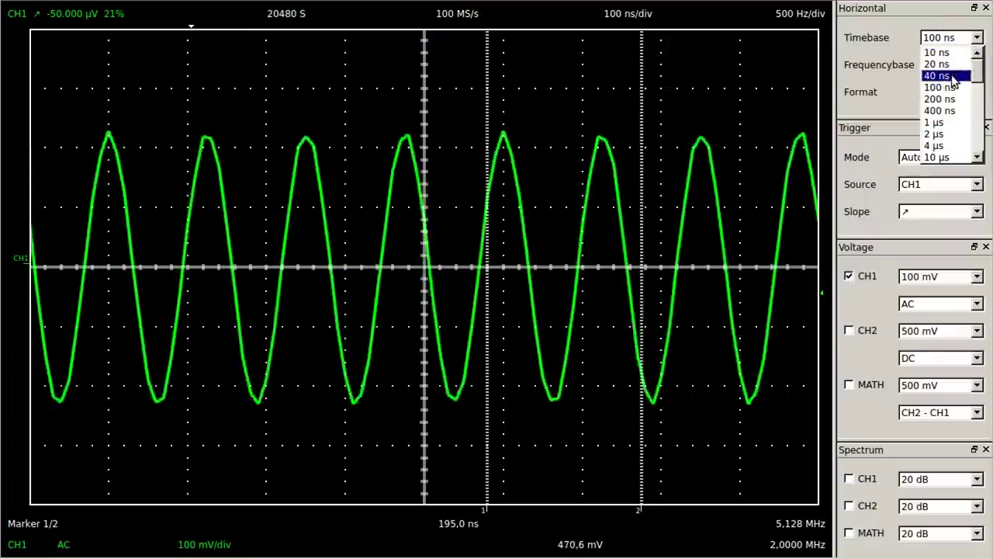
{"action": "left_click", "coordinate": [954, 78]}
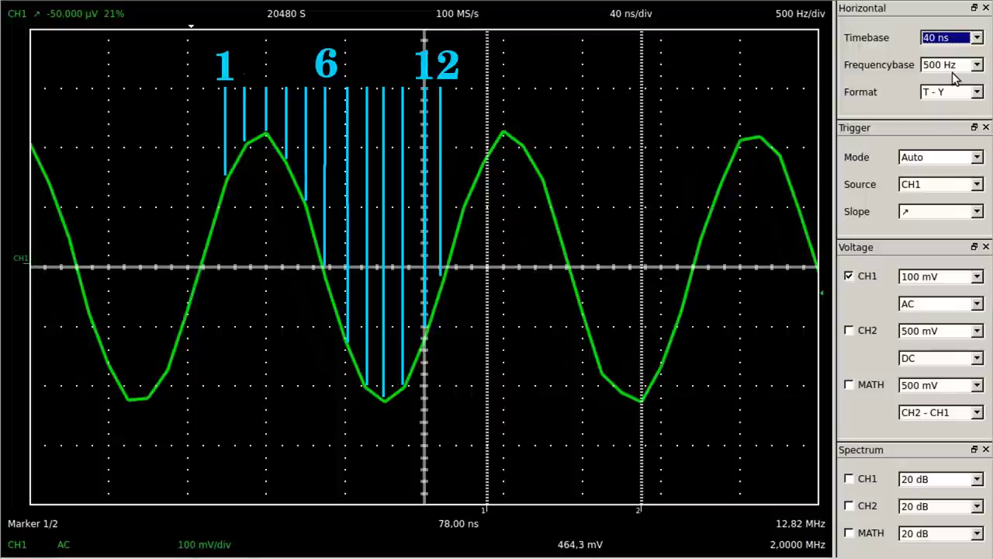
{"action": "left_click", "coordinate": [948, 45]}
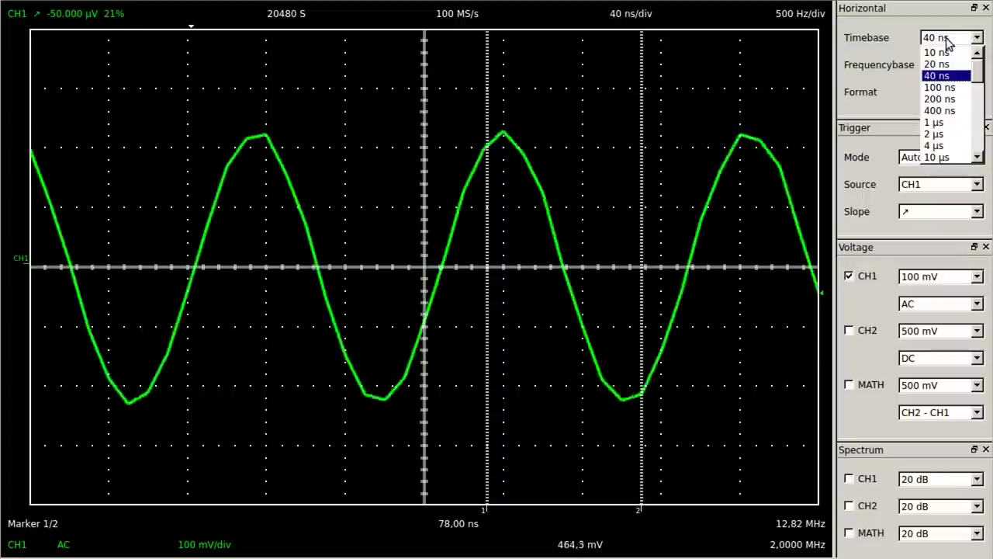
{"action": "left_click", "coordinate": [939, 64]}
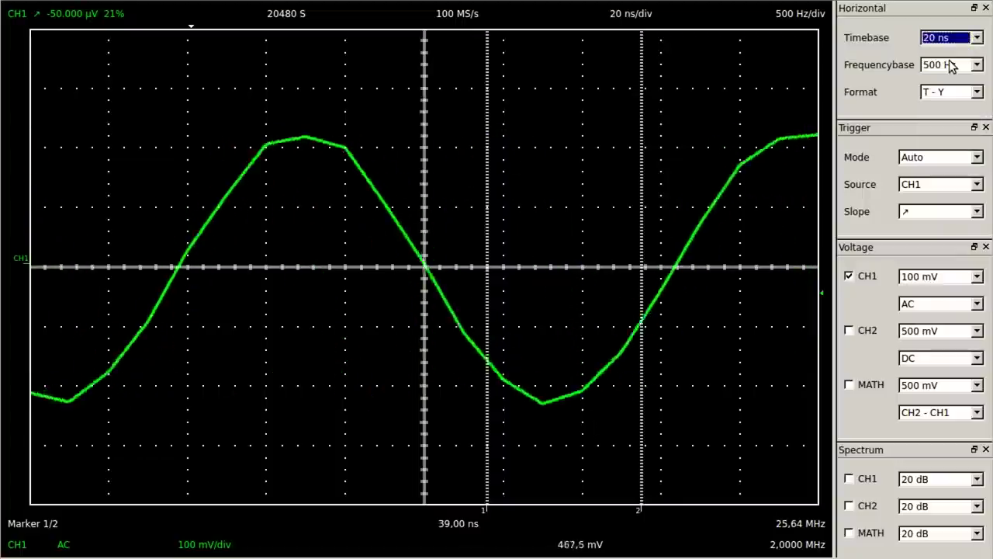